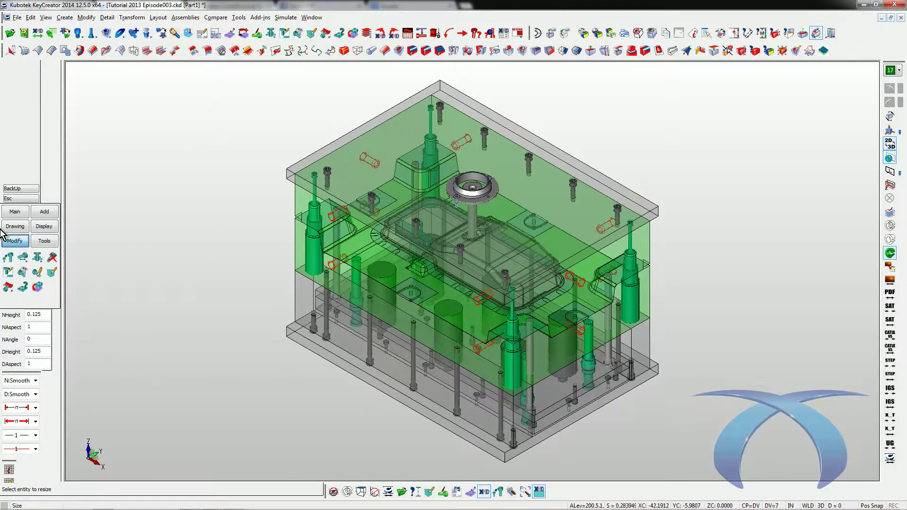
Step: Resize all headless guide pins of this type to a 1 1/2 inch diameter
left_click(8, 258)
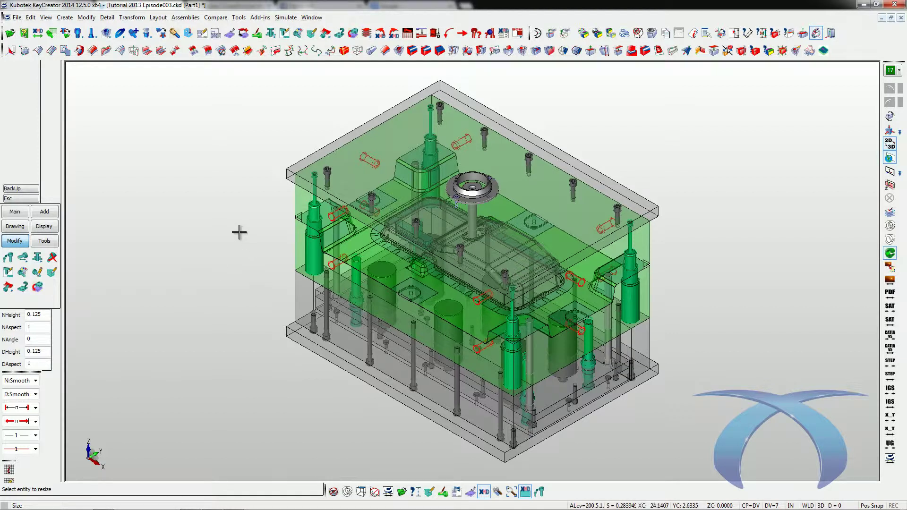
left_click(315, 208)
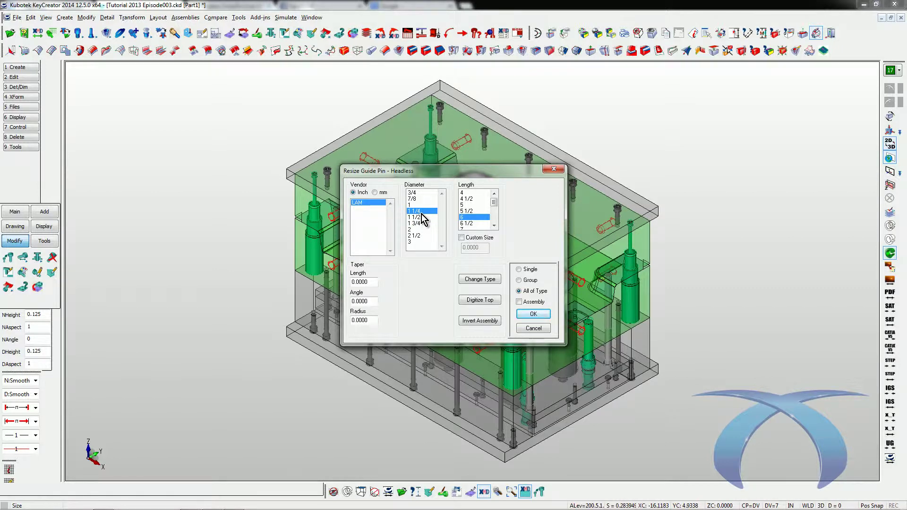
left_click(422, 217)
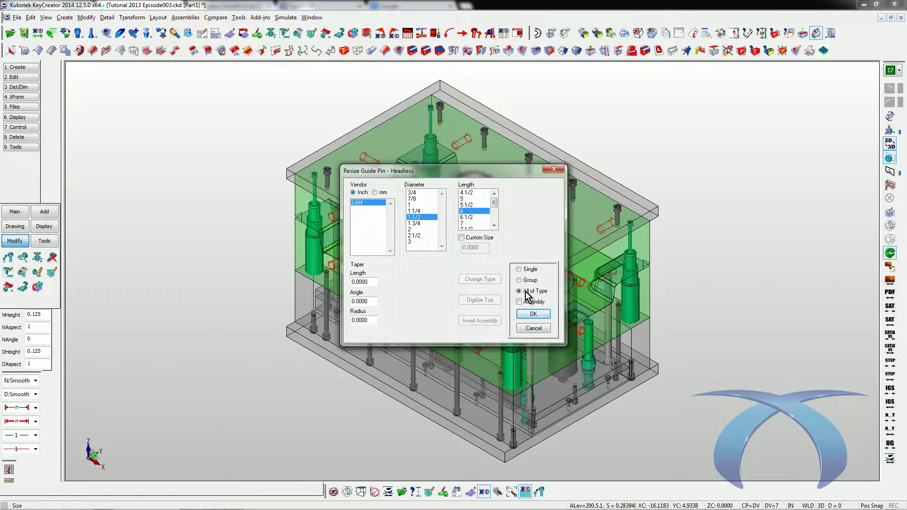
left_click_drag(505, 167, 195, 173)
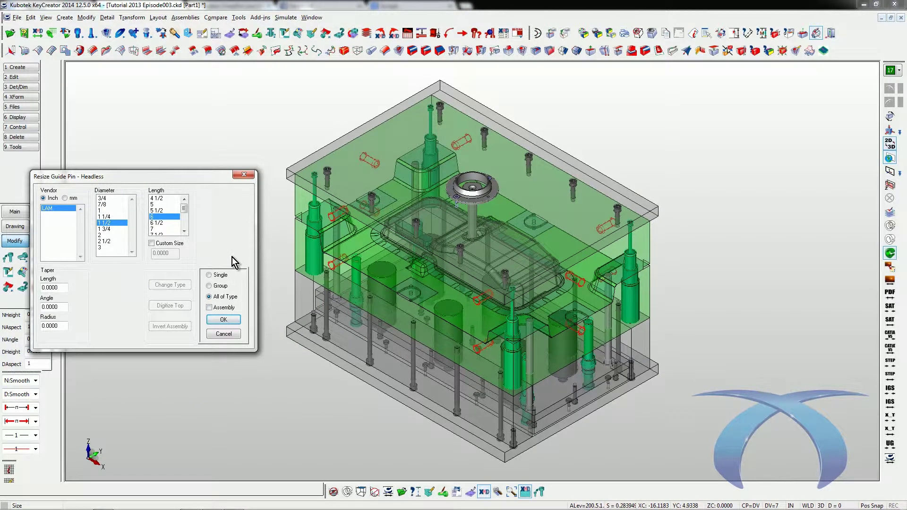
left_click(226, 322)
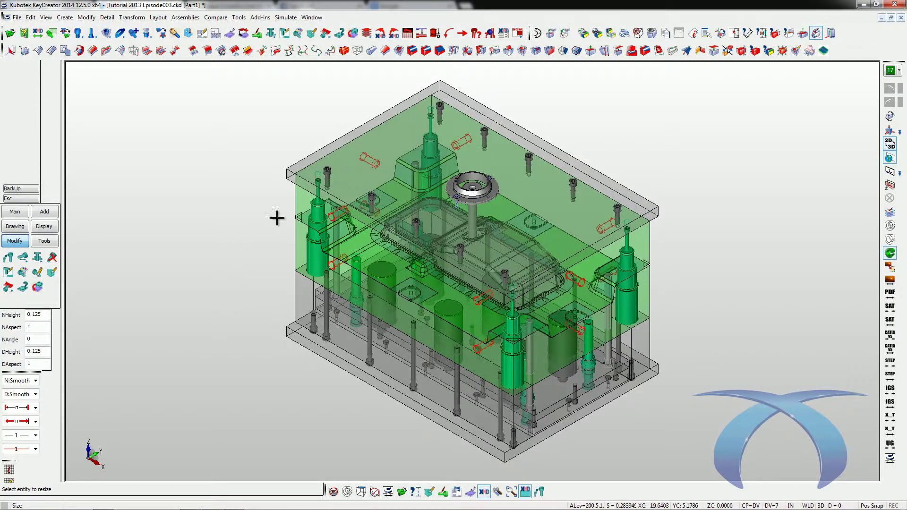
Step: Change the leader pin style from Headless to Standard for all pins of the type
key("Escape")
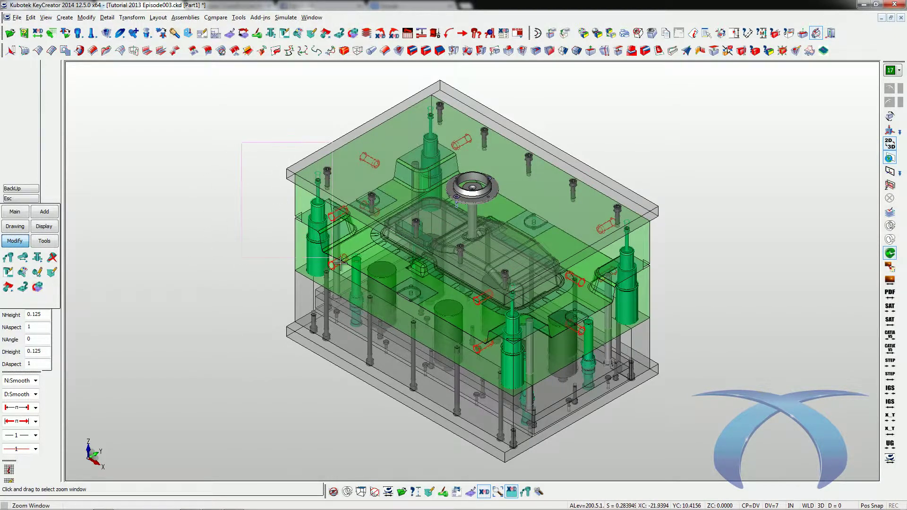
scroll(216, 177, "up", 5)
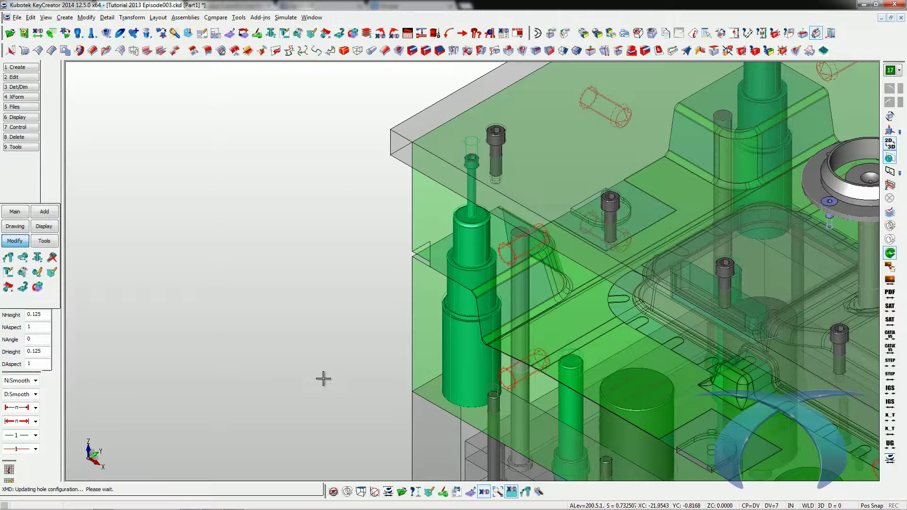
middle_click(323, 378)
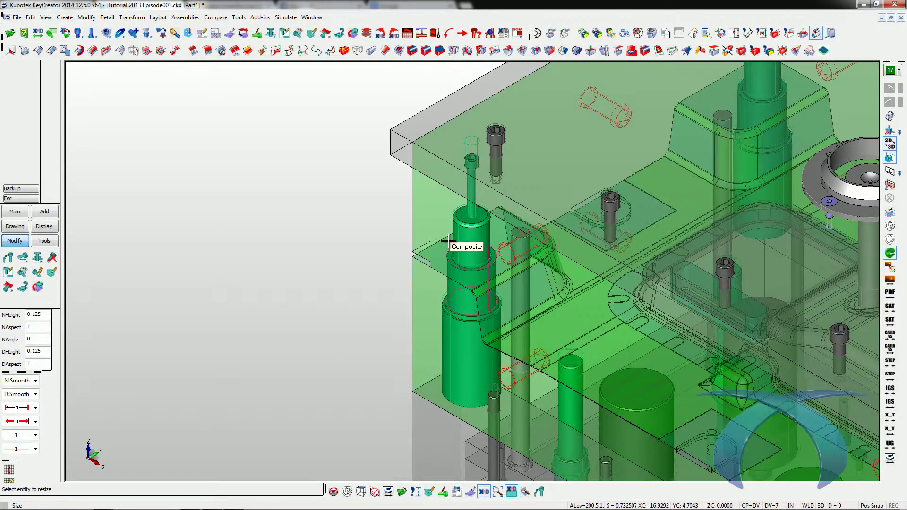
left_click(458, 241)
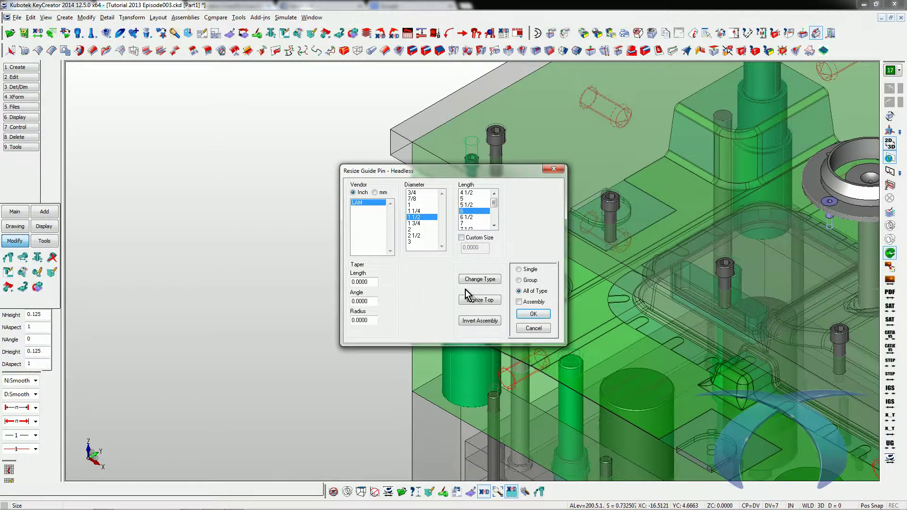
left_click(488, 280)
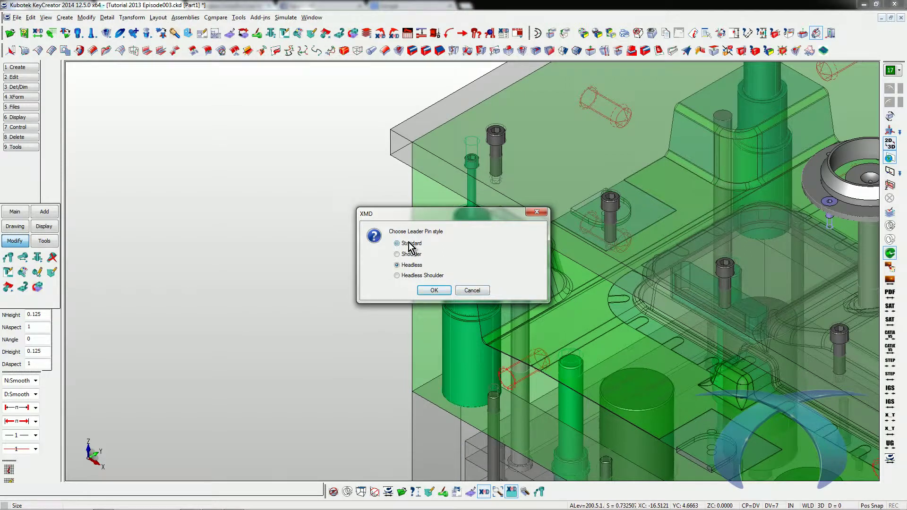
left_click(430, 286)
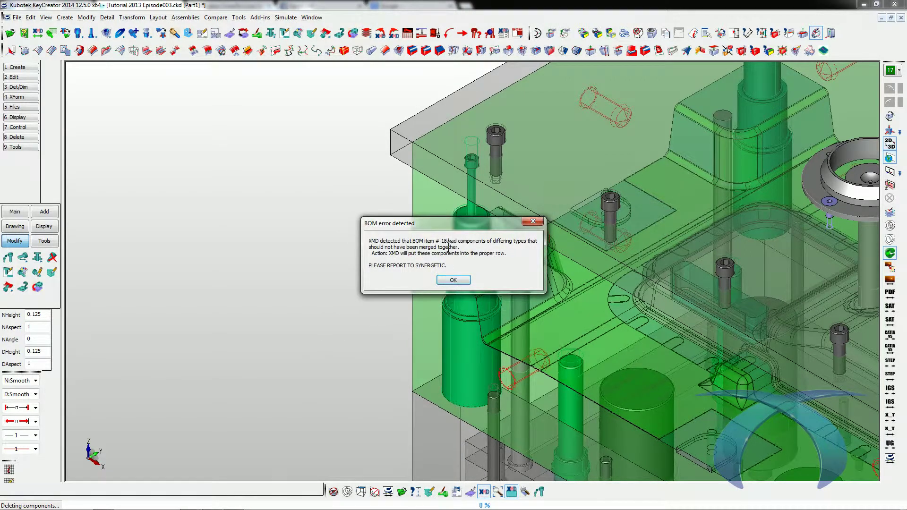
left_click(451, 280)
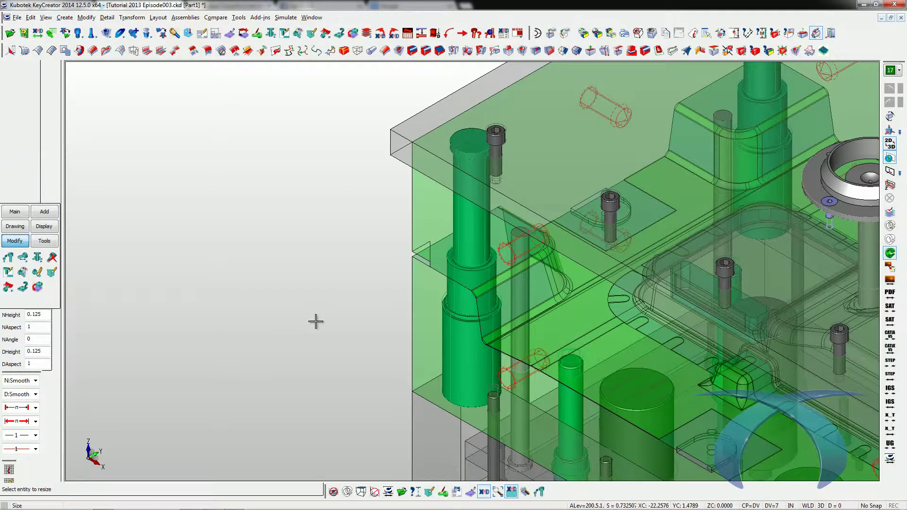
Step: Invert all shoulder bushings surrounding the guide pins
left_click(461, 301)
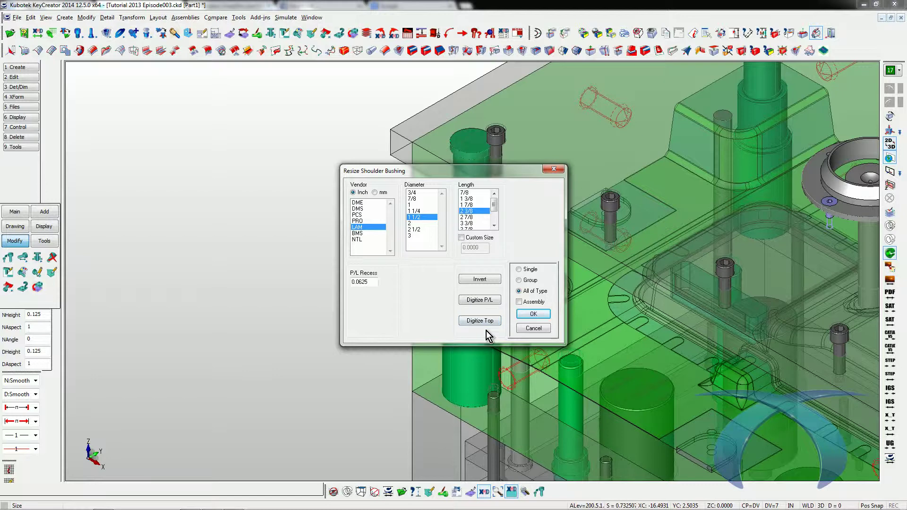
left_click(543, 314)
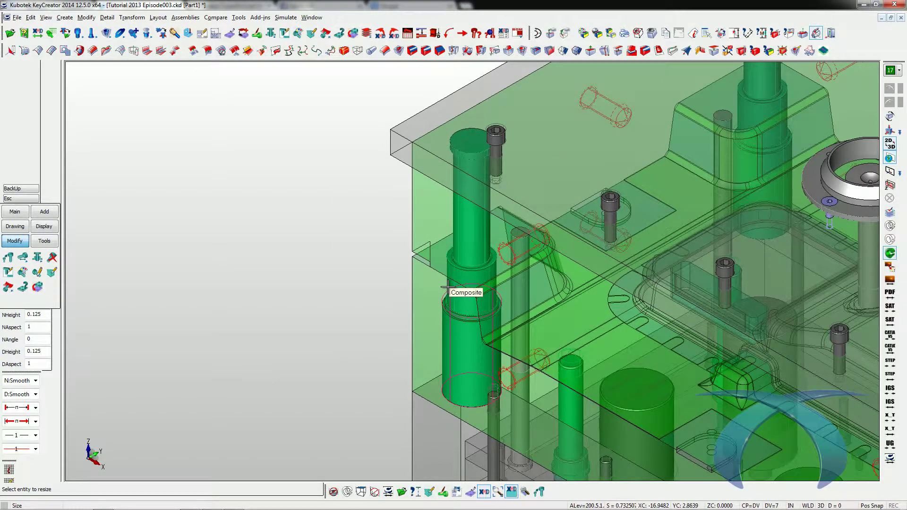
left_click(449, 295)
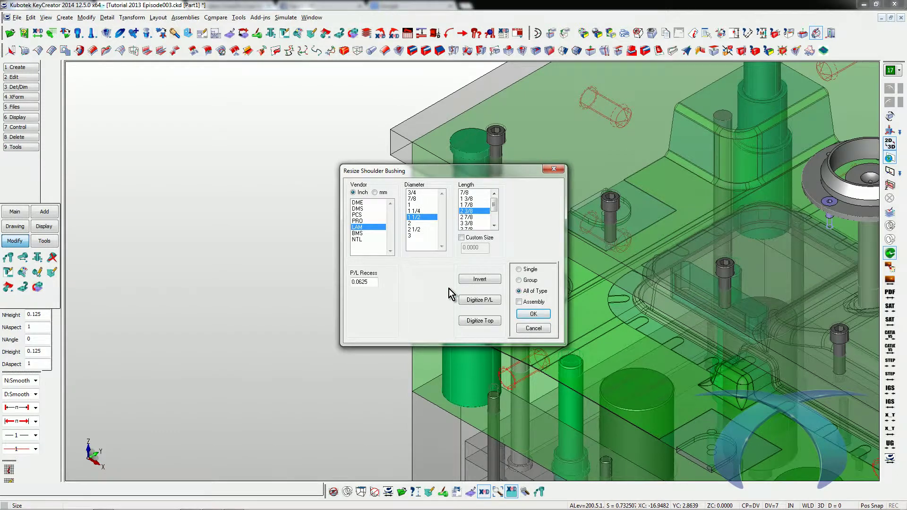
left_click(469, 281)
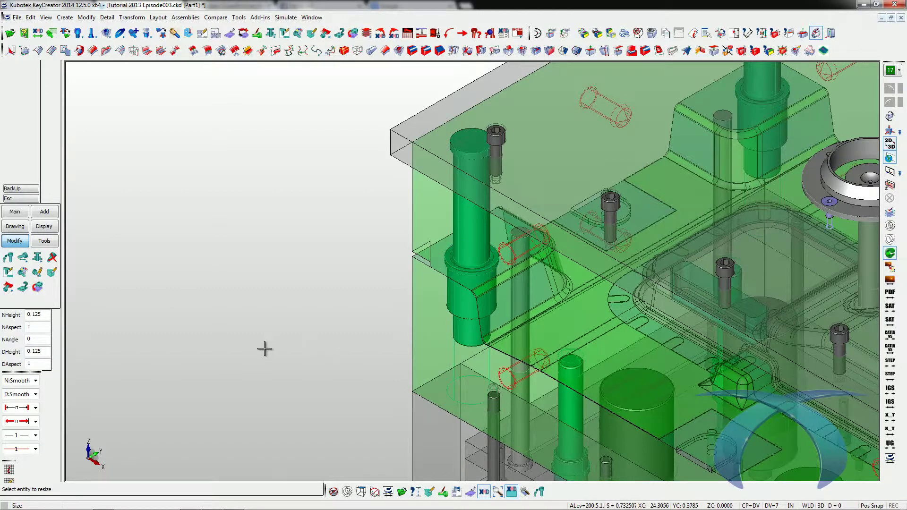
Step: Invert the guide pin assembly and invert it again to restore its original orientation
left_click(461, 214)
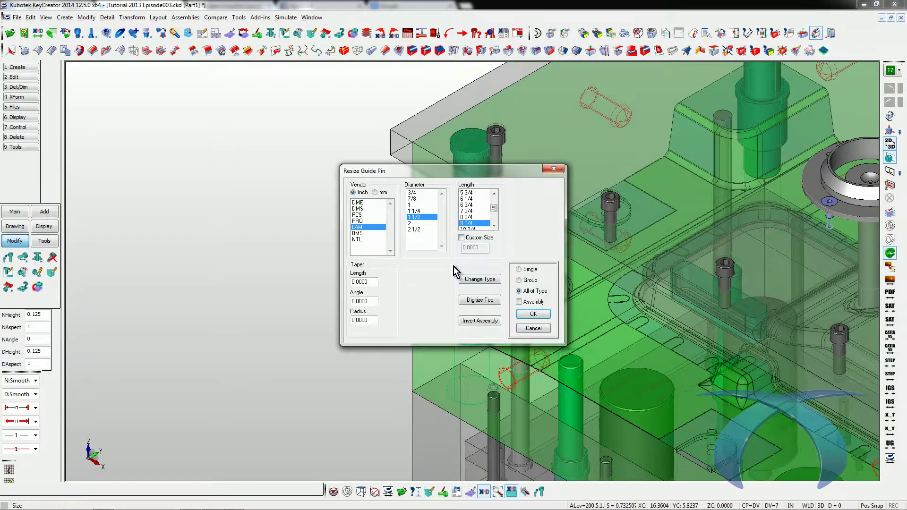
left_click(475, 321)
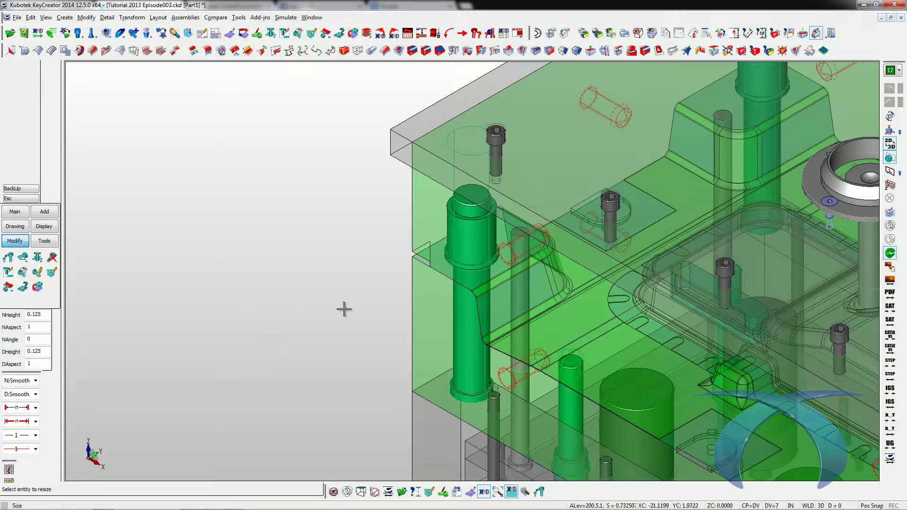
left_click(432, 308)
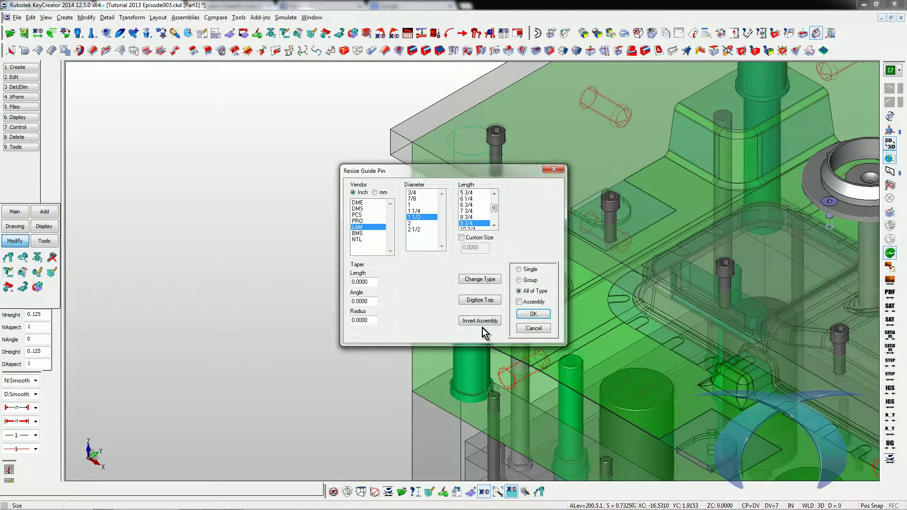
left_click(478, 321)
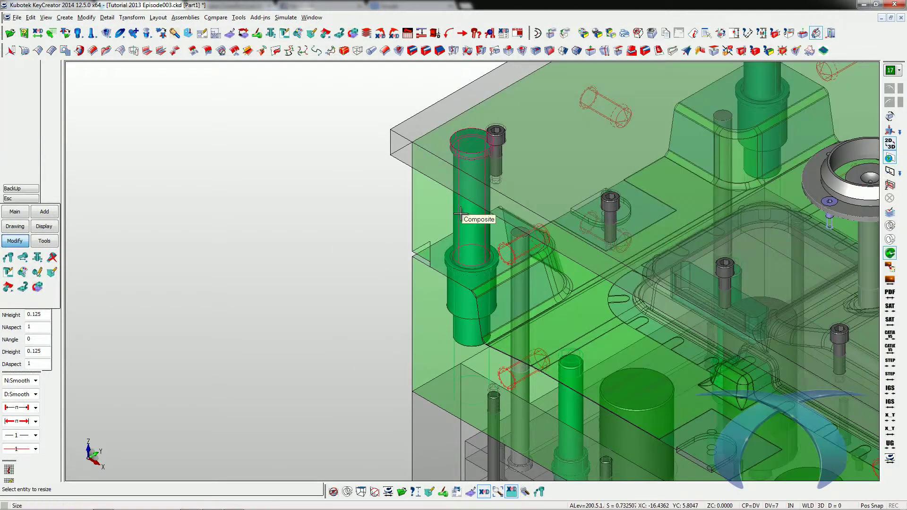
Step: Change the leader pin style back to Headless and invert the shoulder bushings back
left_click(459, 219)
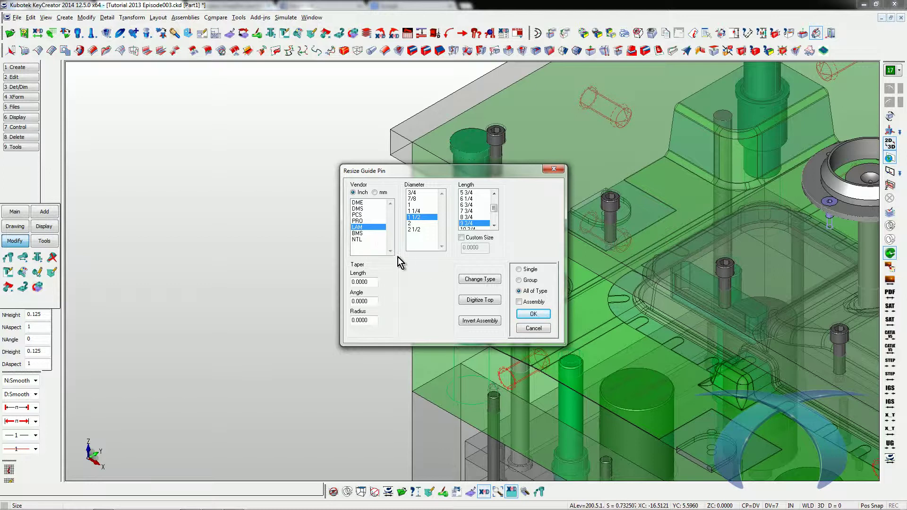
left_click(478, 282)
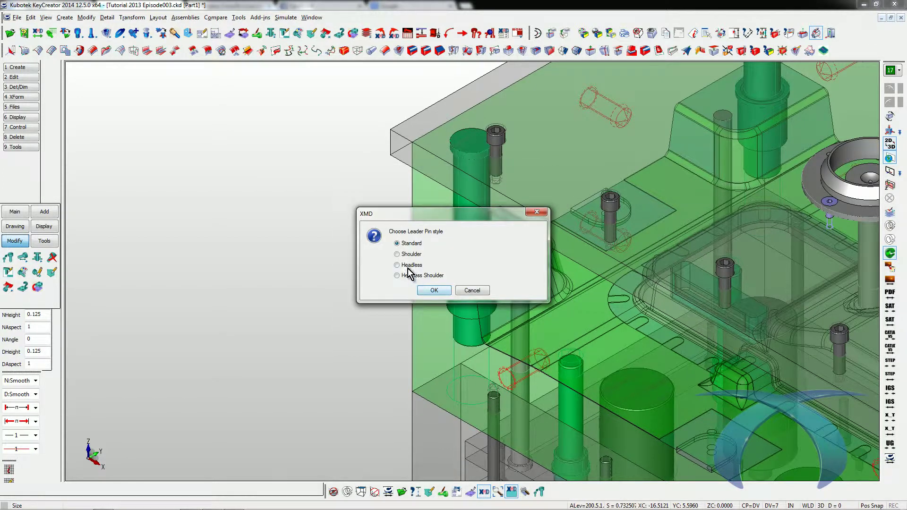
left_click(433, 290)
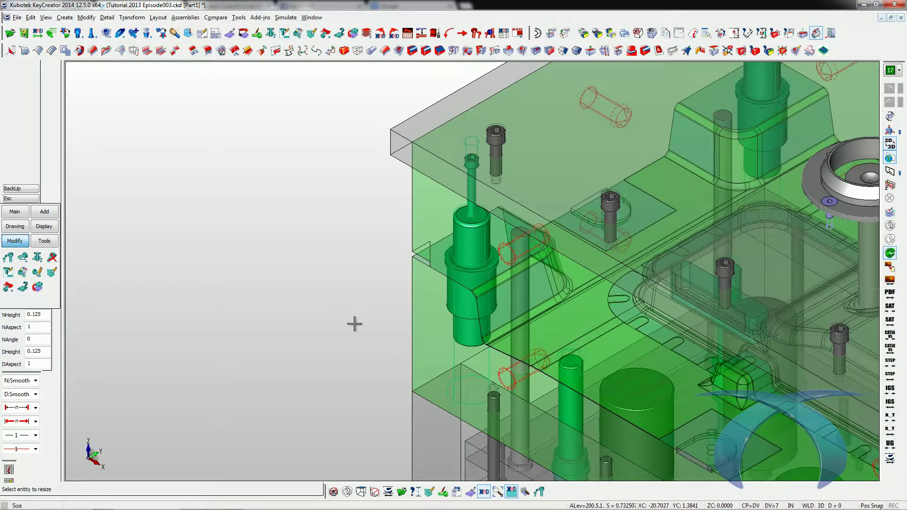
left_click(470, 326)
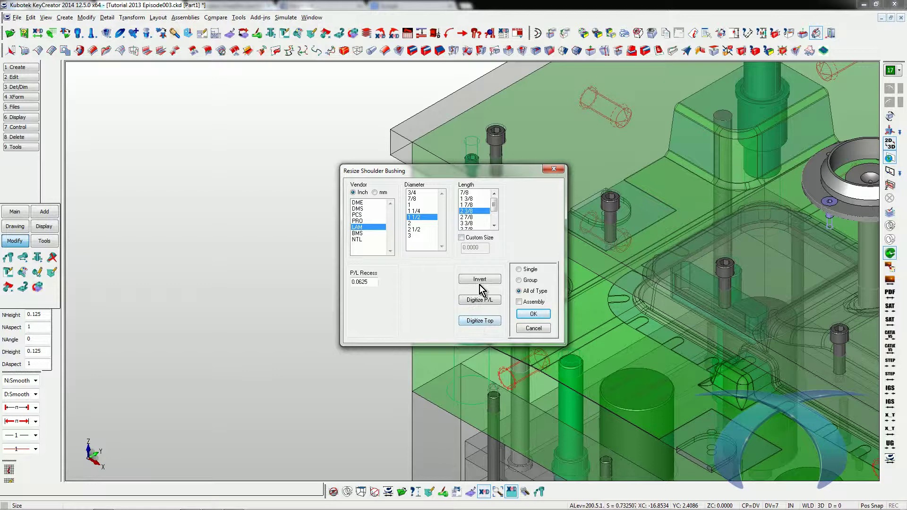
key("Return")
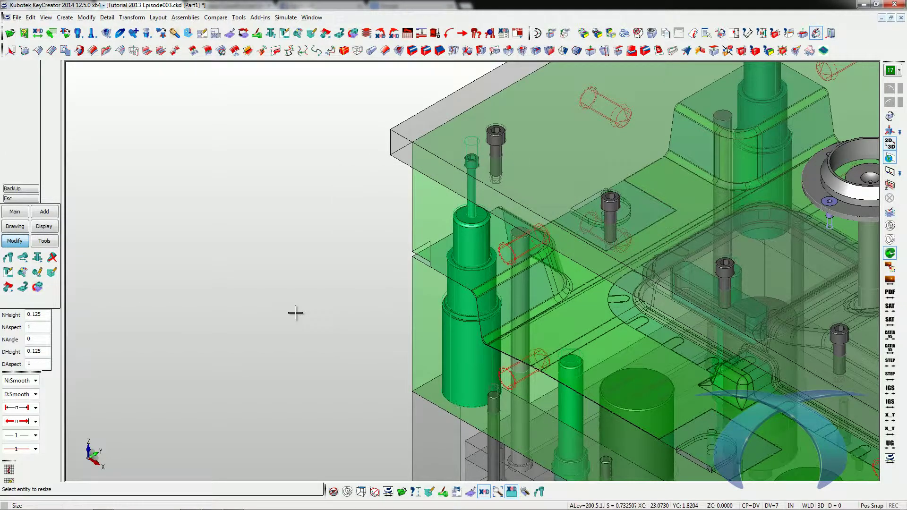
Step: Change the long 1/2 inch socket head cap screws along the mold base's lower plate to a double mount pattern
key("alt+a")
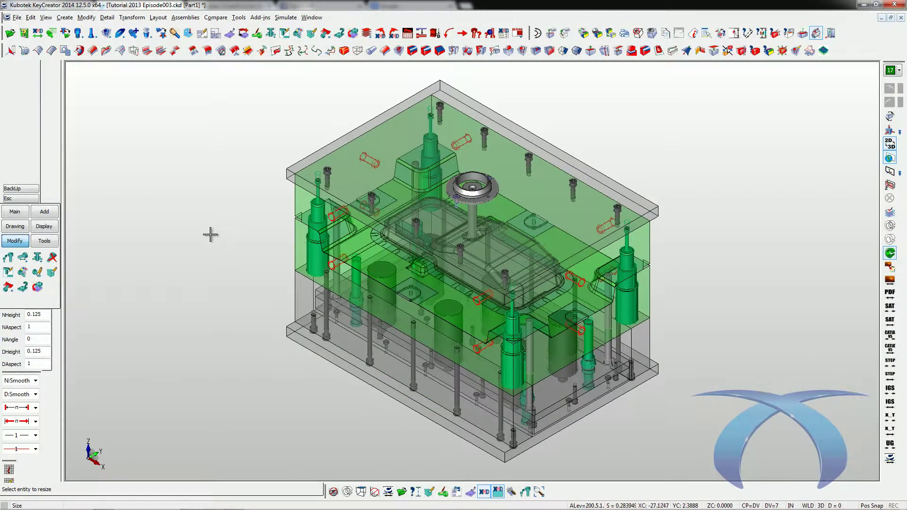
key("alt+w")
left_click_drag(230, 121, 629, 464)
left_click_drag(289, 250, 591, 459)
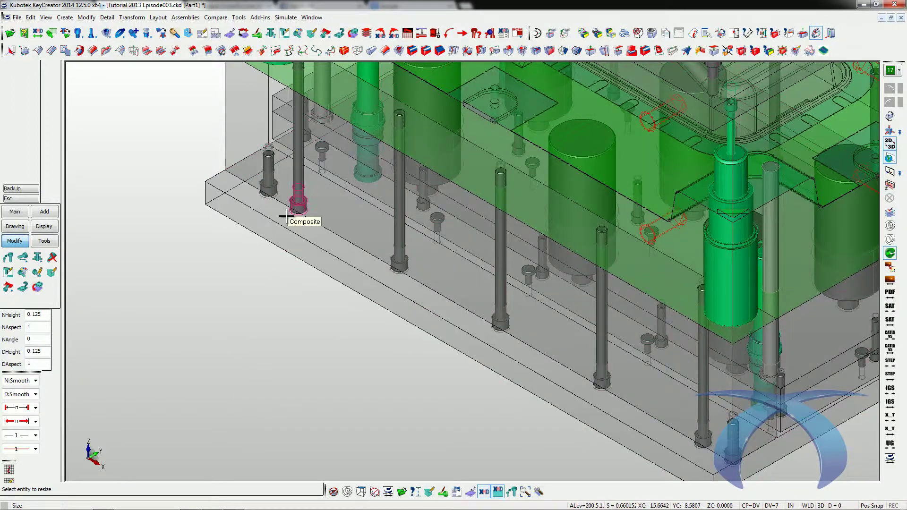
left_click(300, 187)
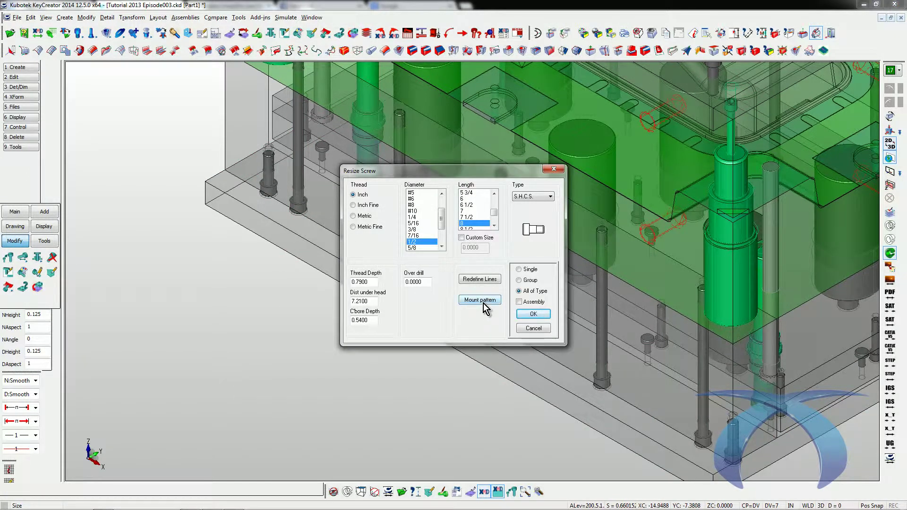
left_click_drag(473, 175, 270, 295)
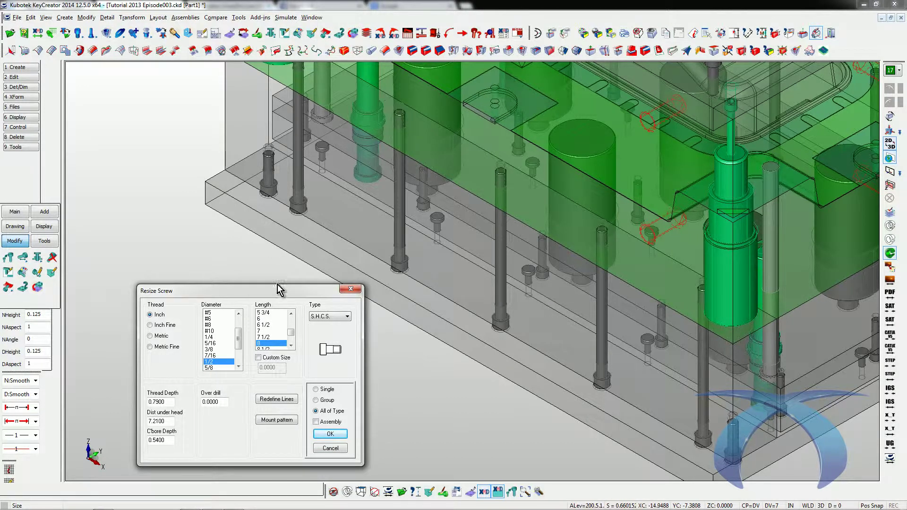
left_click_drag(275, 298, 263, 257)
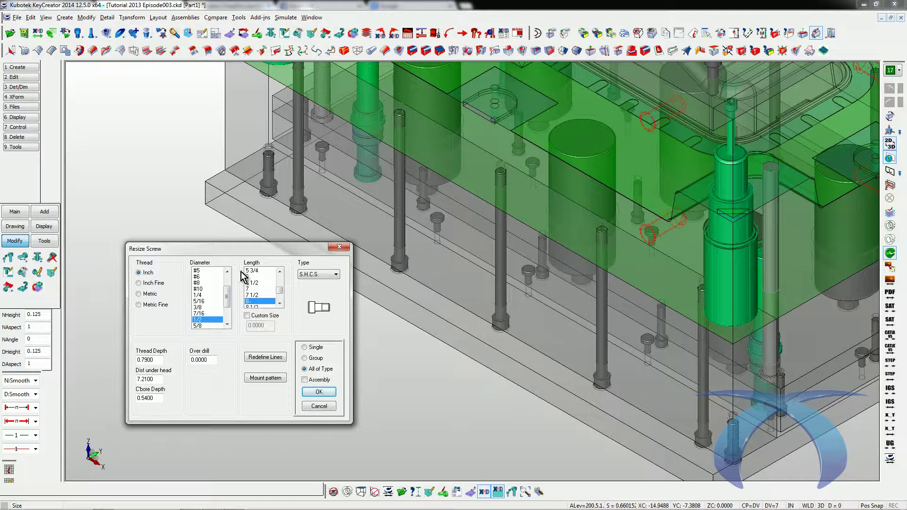
left_click_drag(255, 252, 224, 245)
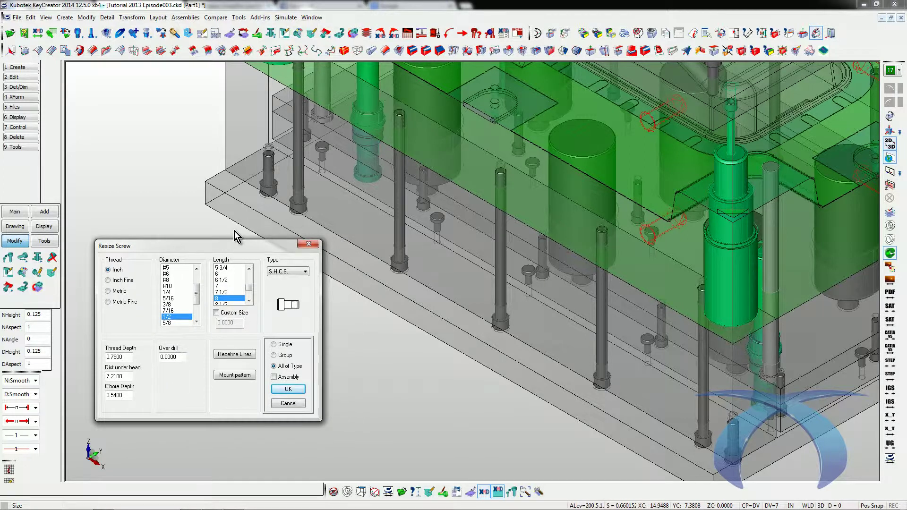
left_click(235, 375)
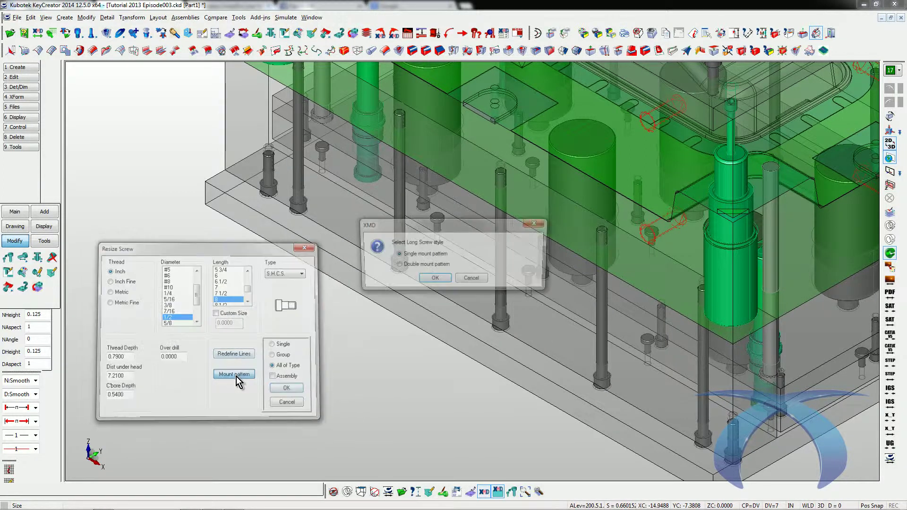
left_click(417, 279)
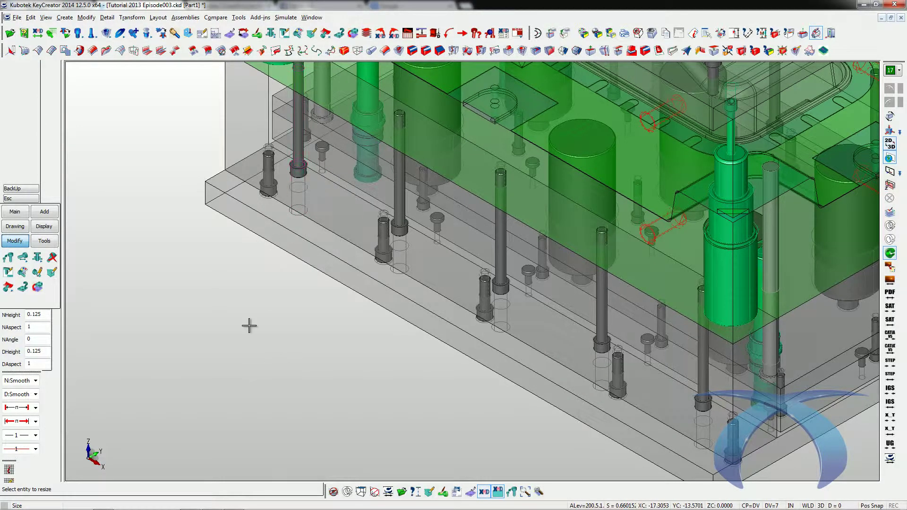
Step: Leave the resize command and make the Section AA drawing active
scroll(273, 339, "down", 1)
middle_click_drag(273, 339, 386, 297)
middle_click_drag(482, 354, 402, 441)
key("Escape")
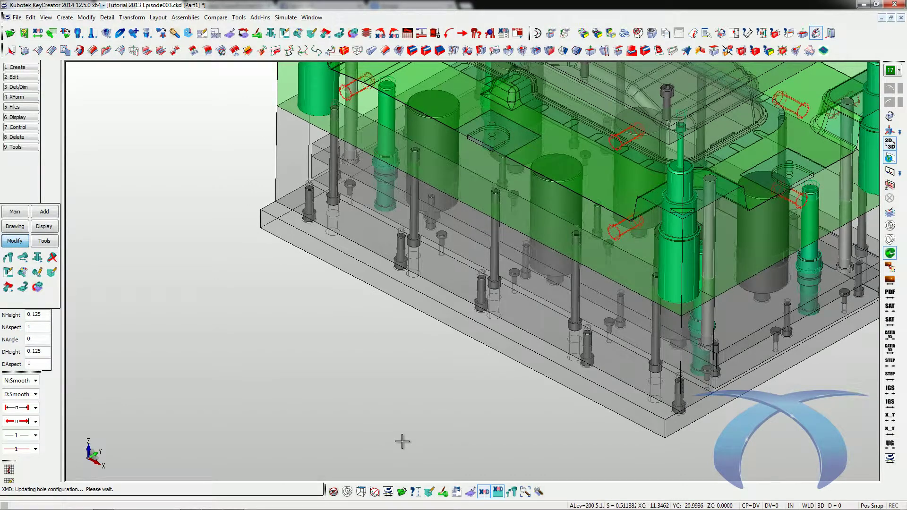
key("ctrl+d")
double_click(427, 215)
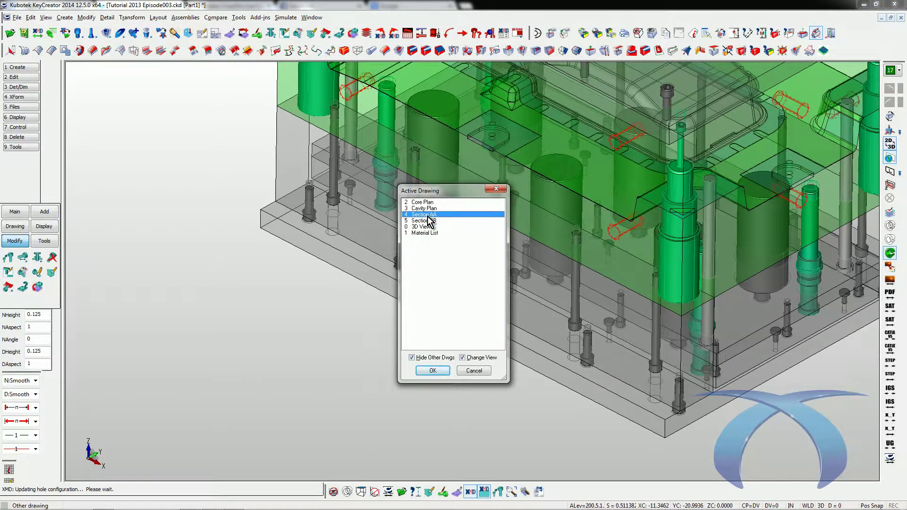
Step: Switch all guided ejection bushings of this type to the other ejector plate in the Section AA drawing
key("alt+w")
left_click_drag(568, 403, 598, 412)
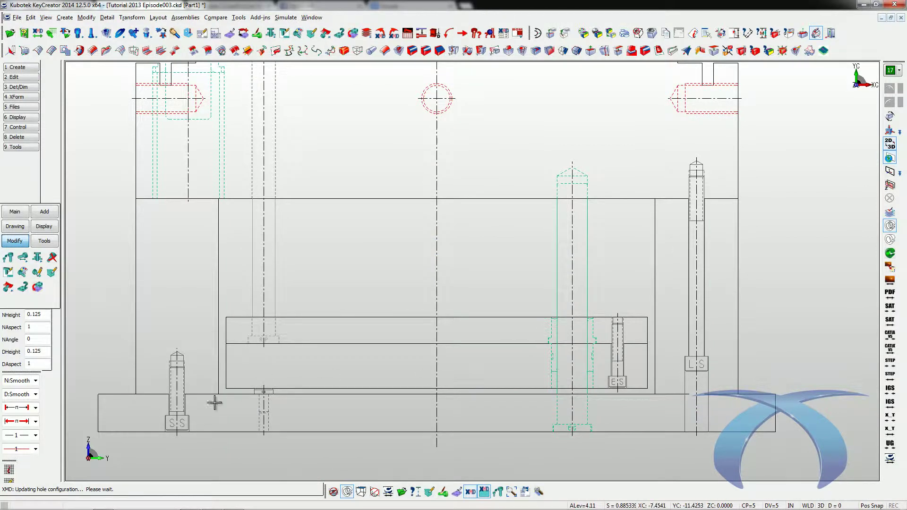
key("alt+a")
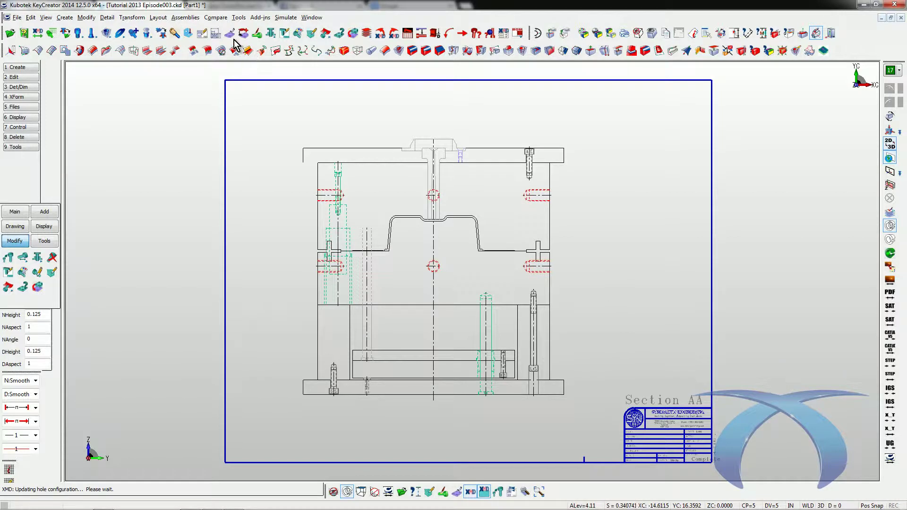
key("alt+w")
mouse_move(313, 251)
left_mouse_down()
mouse_move(607, 401)
mouse_move(619, 421)
left_mouse_up()
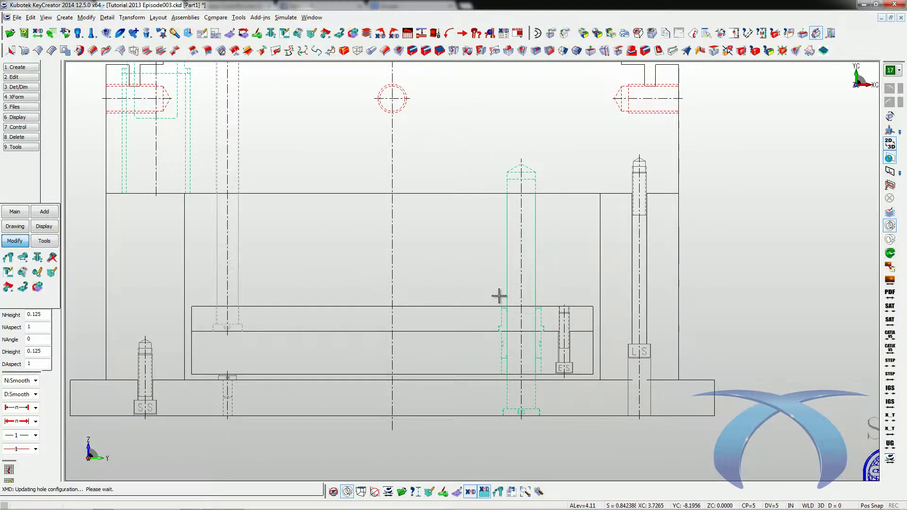
key("alt+w")
left_click_drag(415, 153, 630, 410)
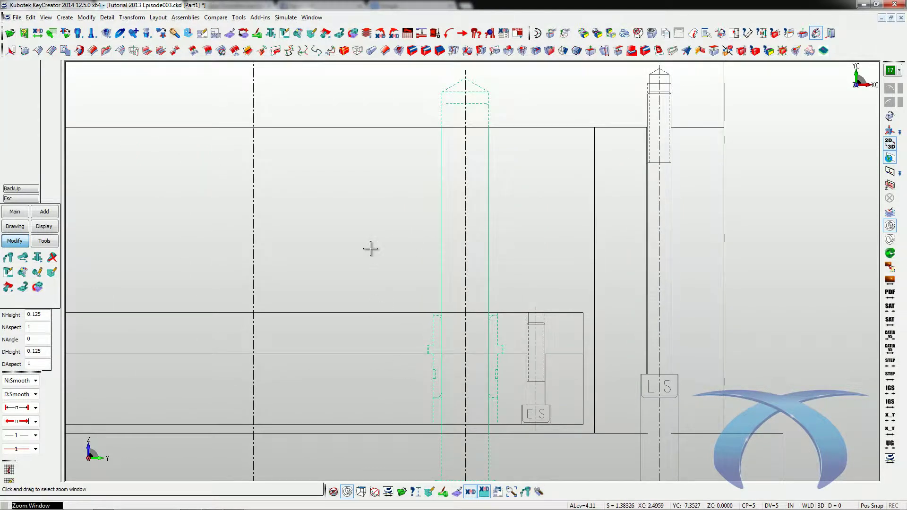
scroll(500, 426, "up", 2)
left_click(361, 268)
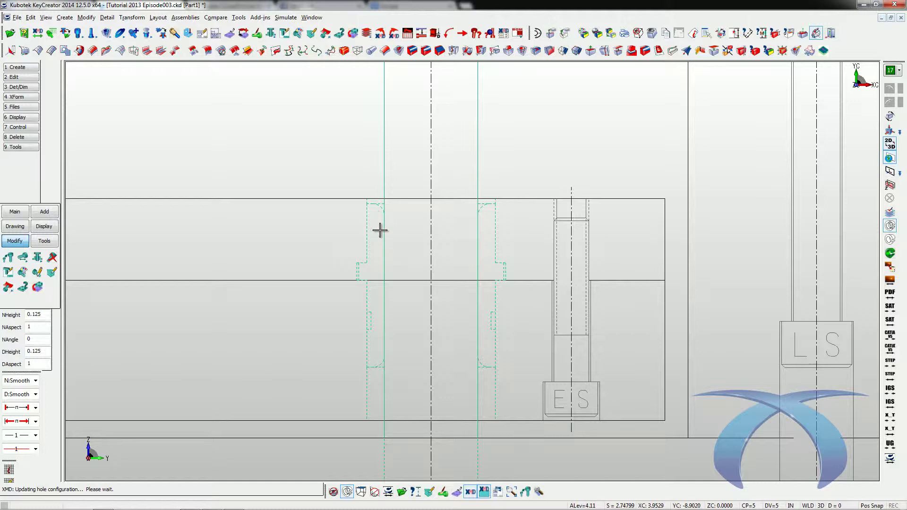
left_click(360, 257)
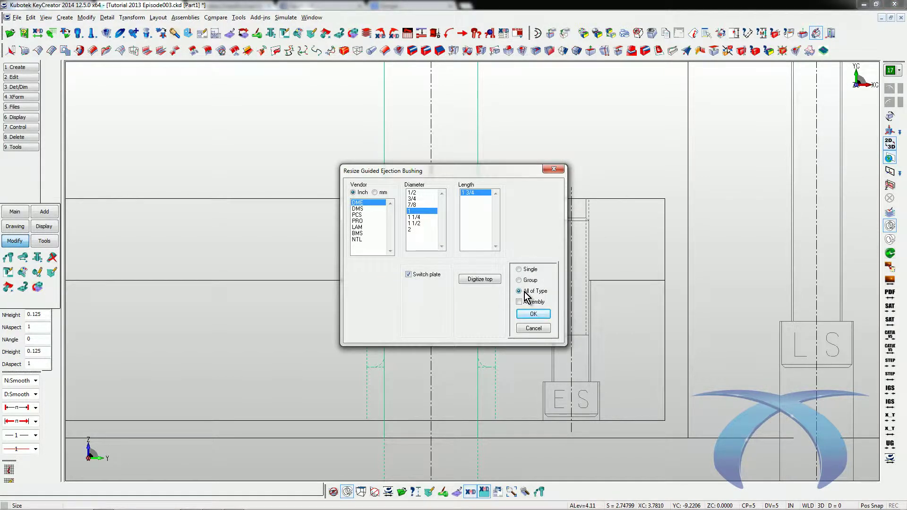
left_click(532, 313)
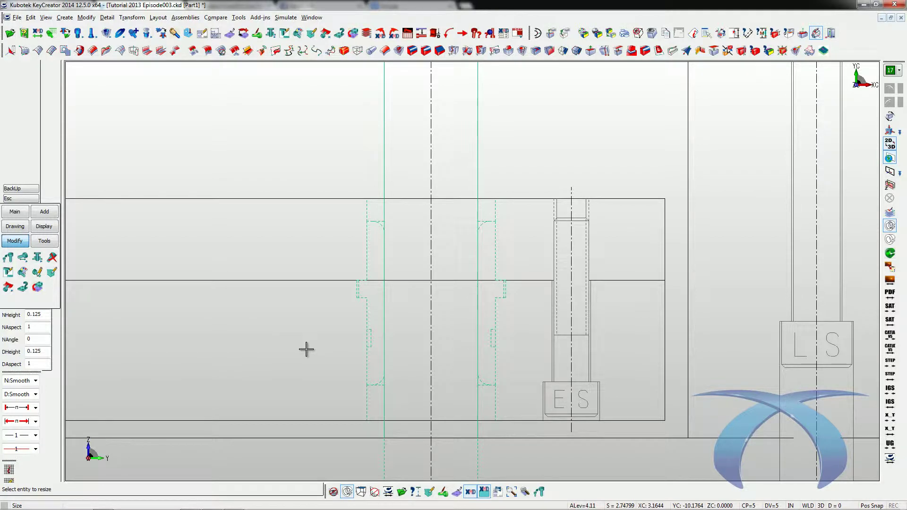
Step: Resize all guided ejection pins of this type, with their assemblies, to vendor PCS, inch, diameter 2
key("alt+h")
key("alt+h")
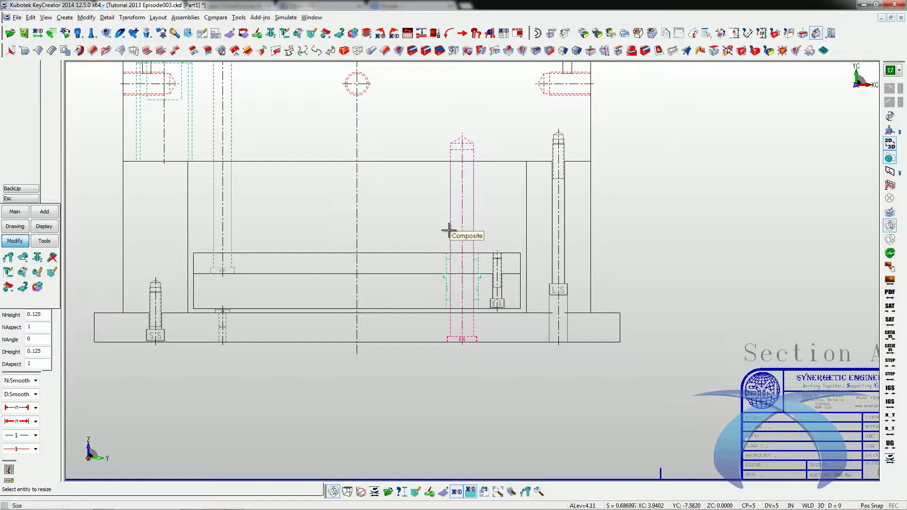
left_click(448, 216)
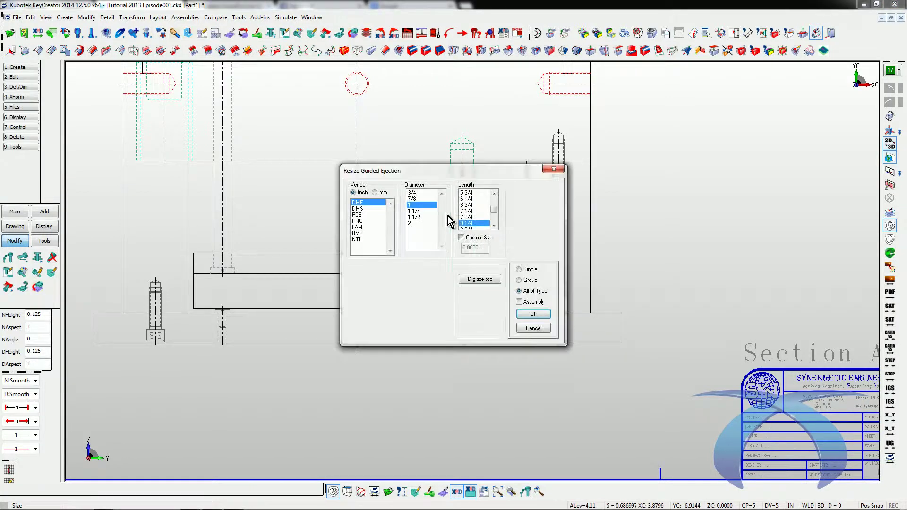
left_click(420, 218)
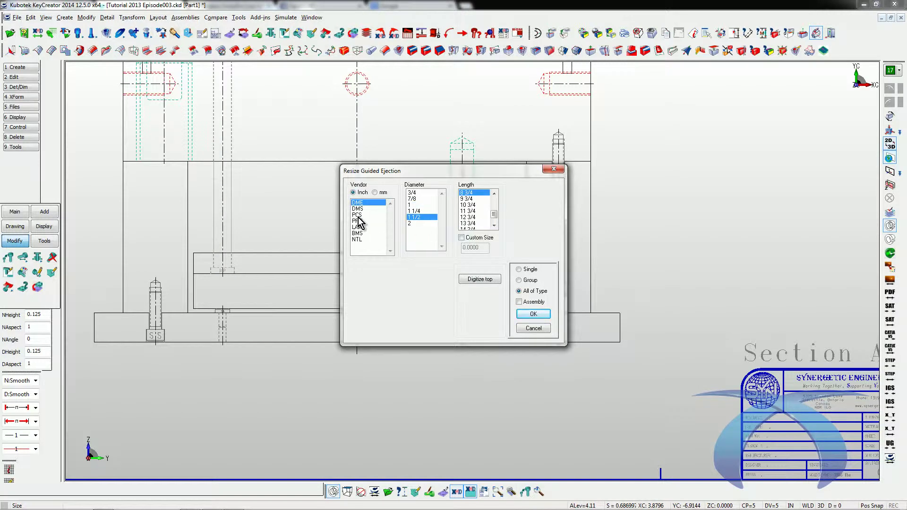
left_click(376, 193)
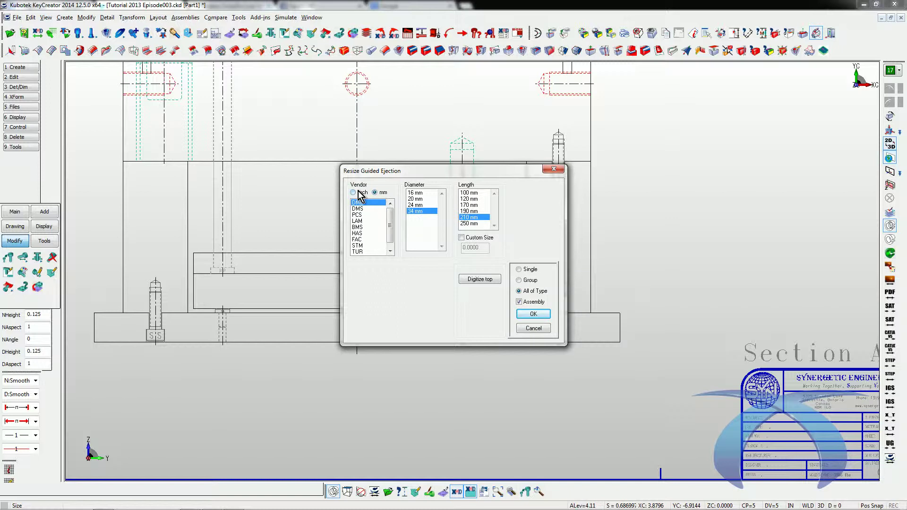
left_click(360, 193)
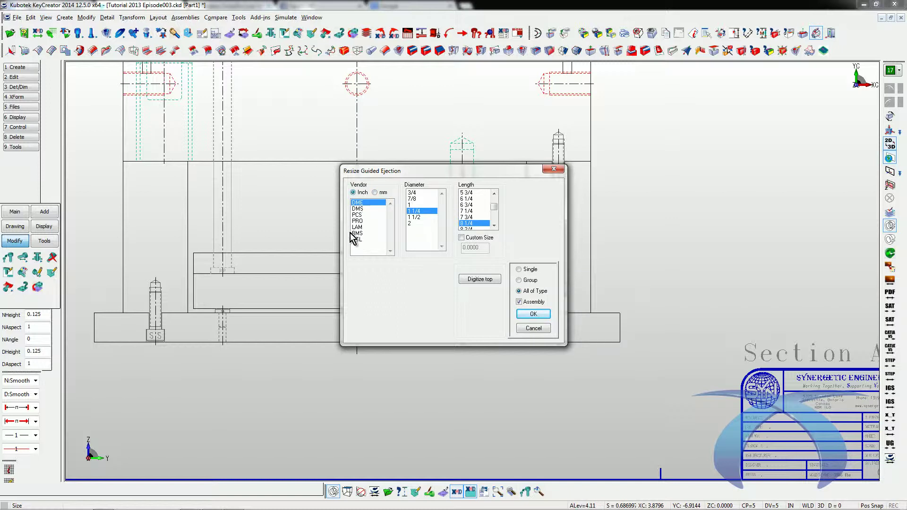
left_click(358, 209)
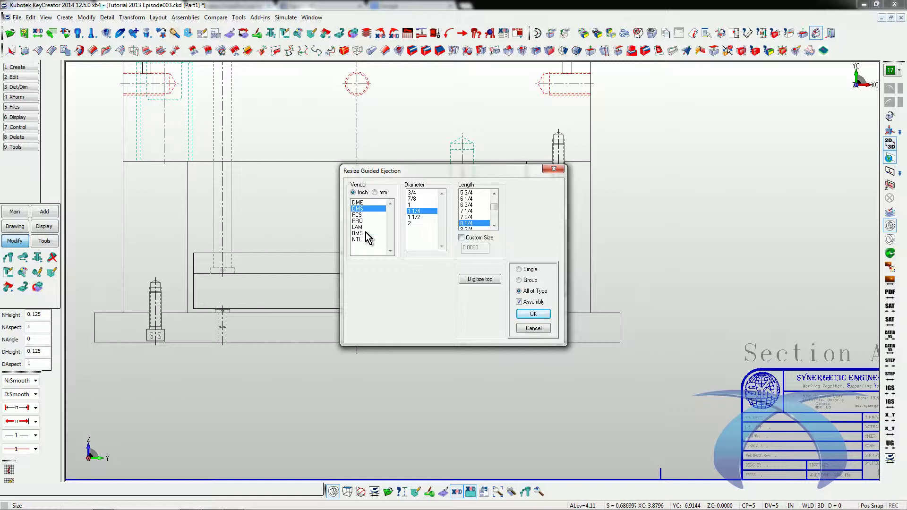
left_click(360, 215)
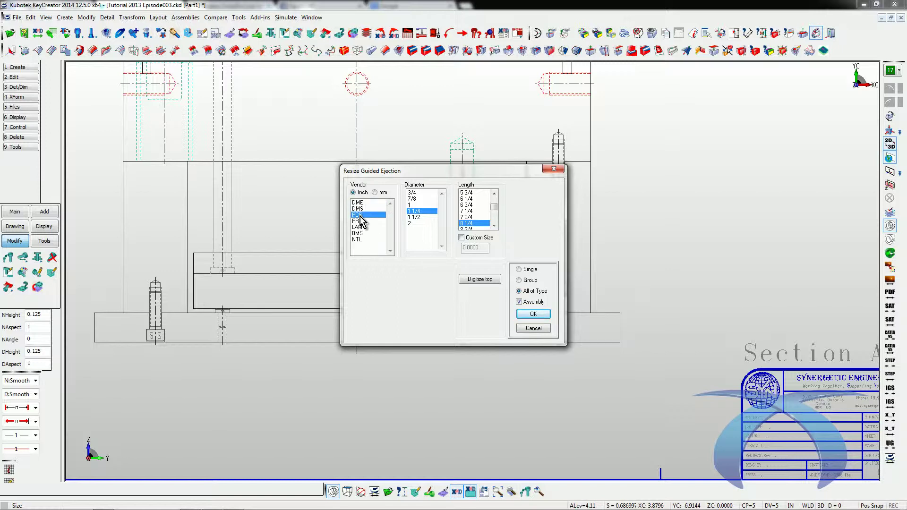
left_click(412, 224)
left_click(532, 314)
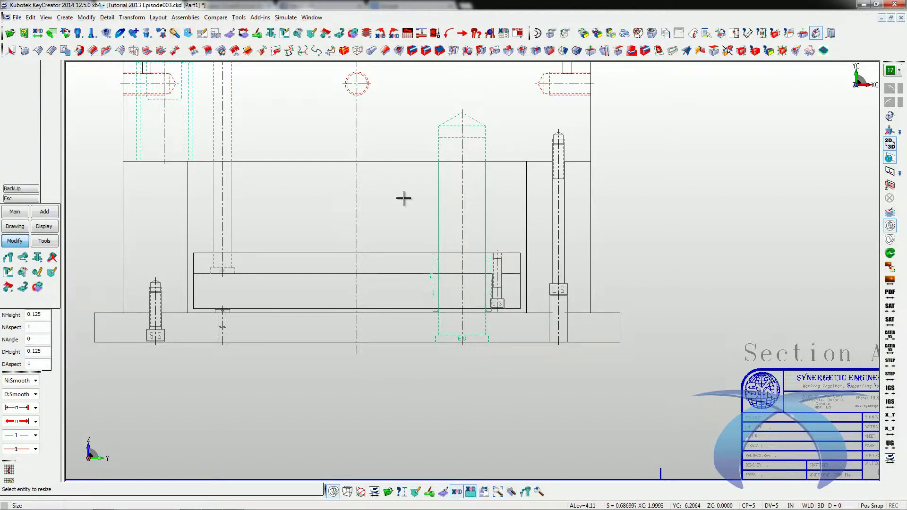
Step: Set the diameter of all guided ejection pins and their bushings to 1 1/2 inch and leave the resize command
scroll(482, 213, "up", 2)
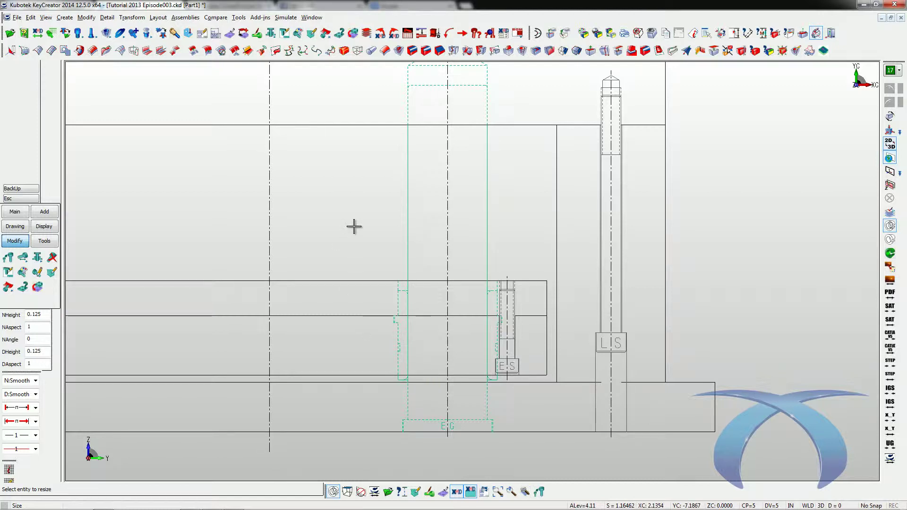
left_click(406, 208)
left_click(412, 218)
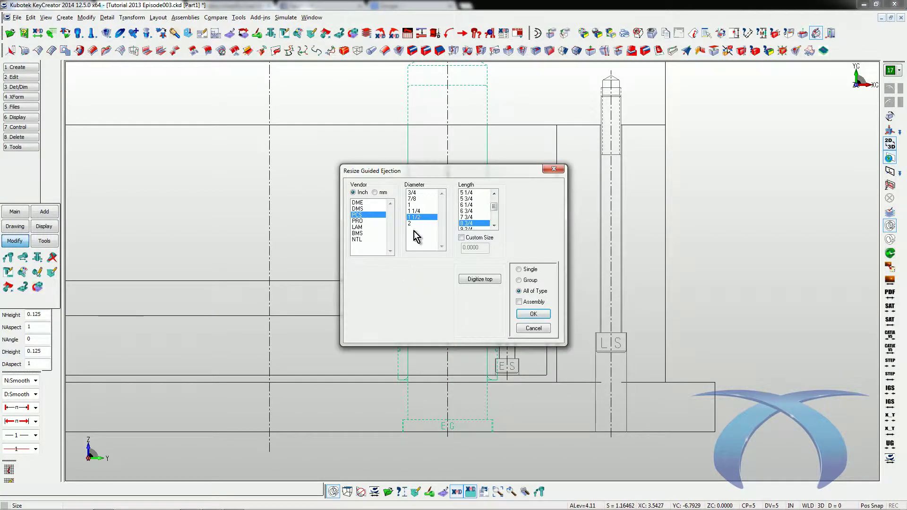
left_click(529, 314)
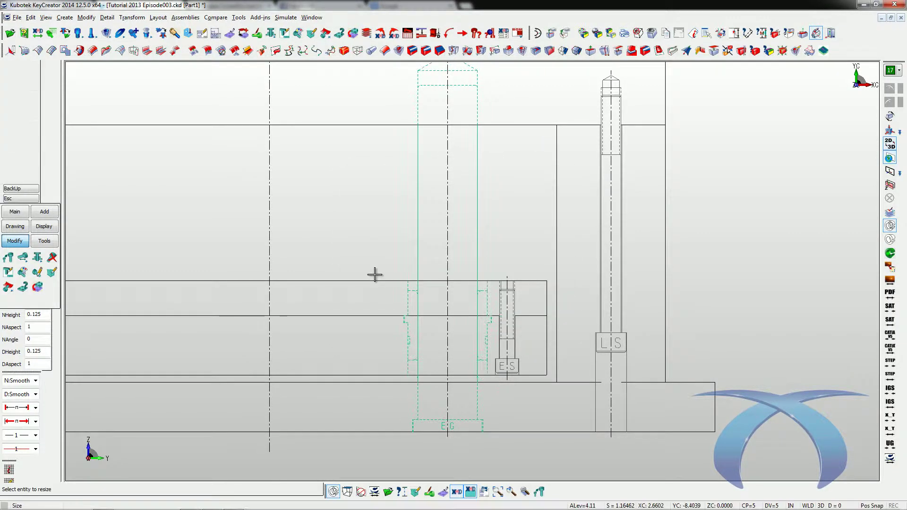
key("alt+h")
key("Escape")
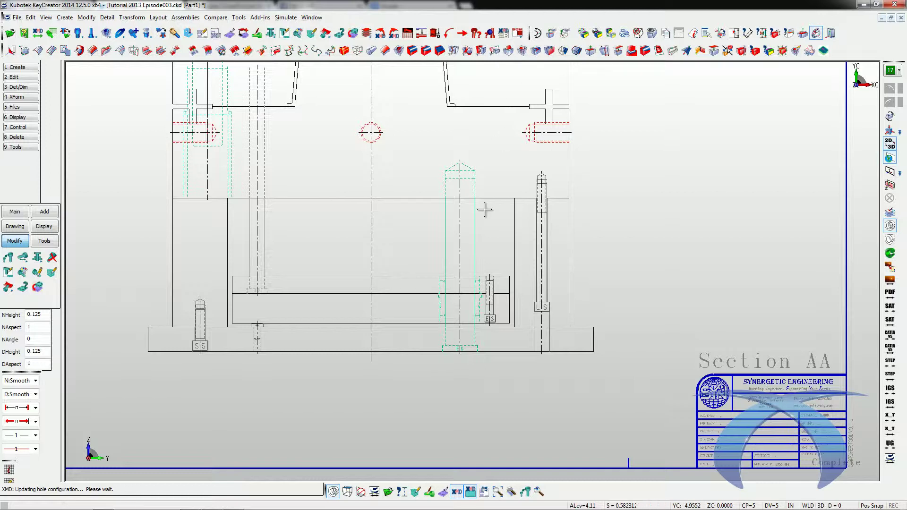
Step: Set the length of all the long 1/2 inch socket head cap screws marked LS to 5 inches
key("alt+a")
key("alt+w")
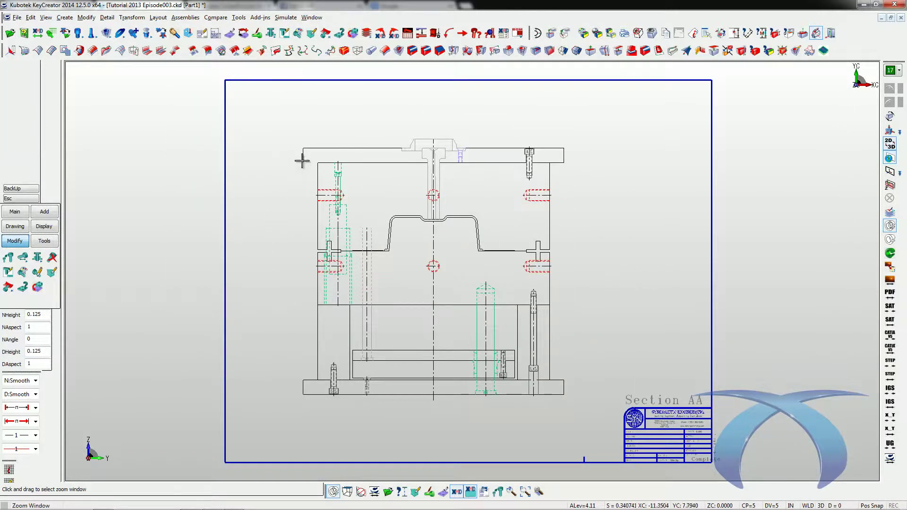
left_click_drag(539, 447, 597, 442)
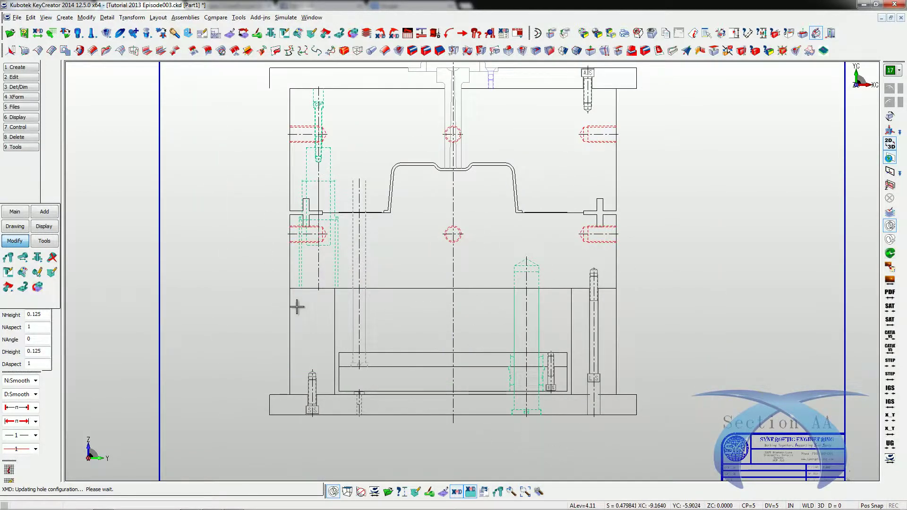
key("alt+w")
mouse_move(256, 166)
left_mouse_down()
mouse_move(587, 404)
mouse_move(661, 436)
mouse_move(653, 435)
left_mouse_up()
key("alt+w")
left_click_drag(609, 192, 787, 472)
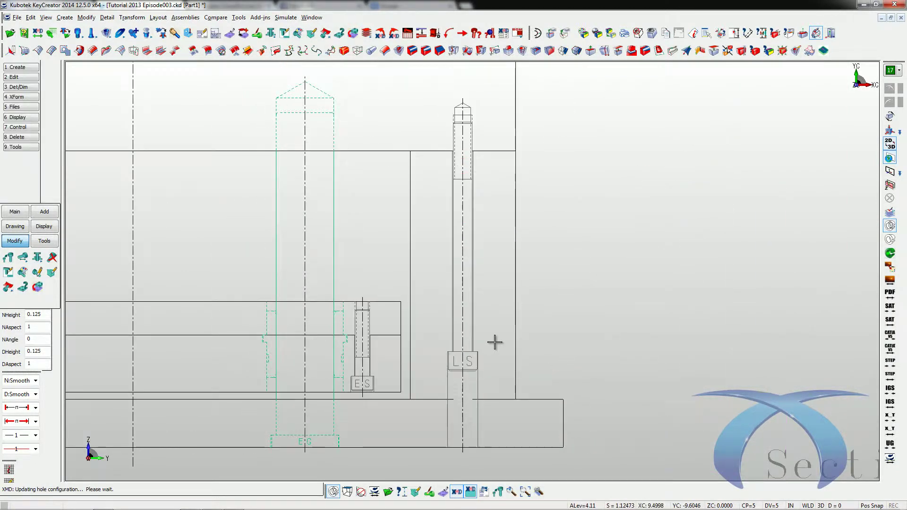
left_click(470, 295)
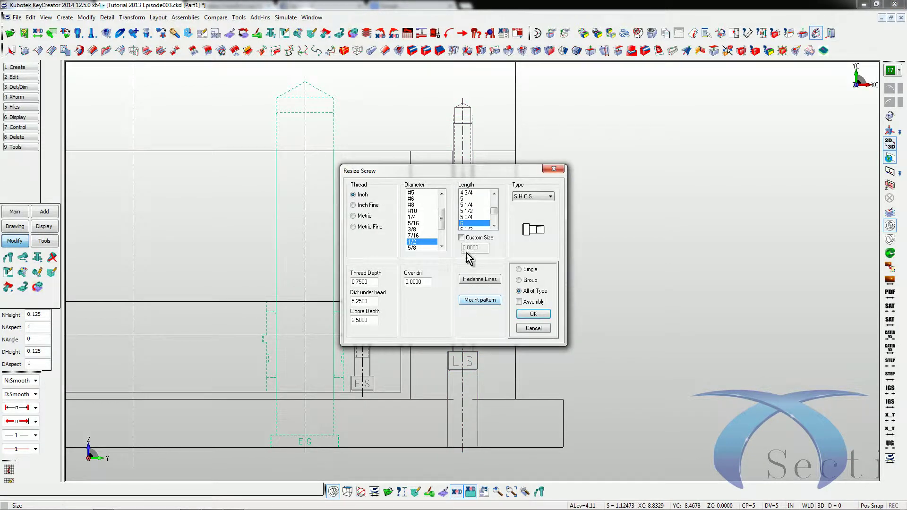
left_click(472, 199)
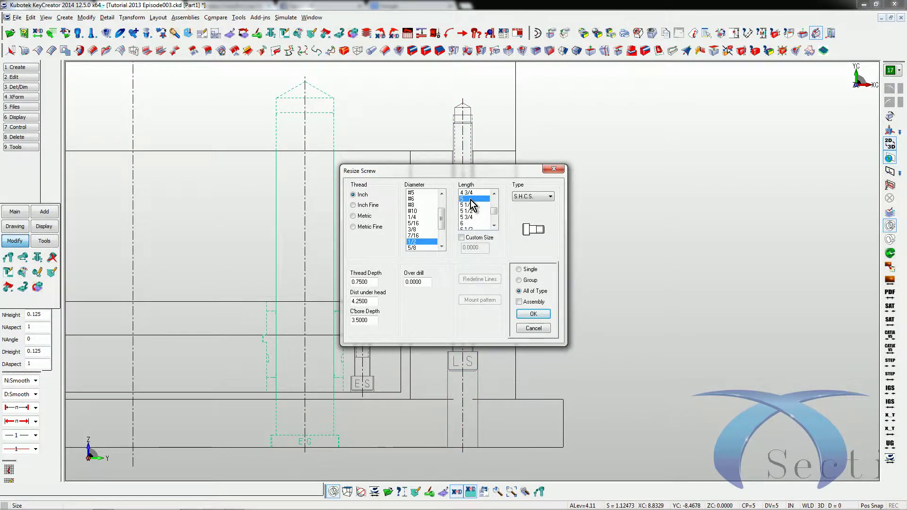
left_click(533, 313)
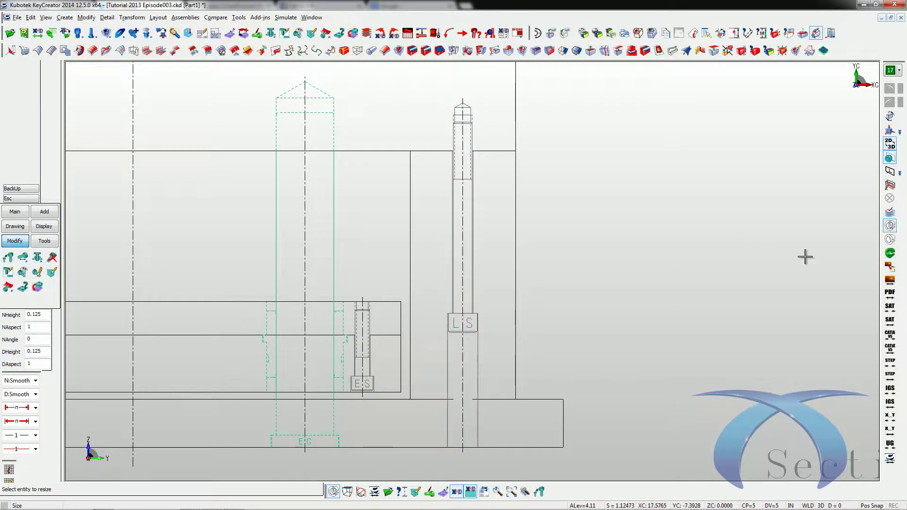
Step: Leave the resize command and make the Core Plan drawing active
key("Escape")
key("alt+a")
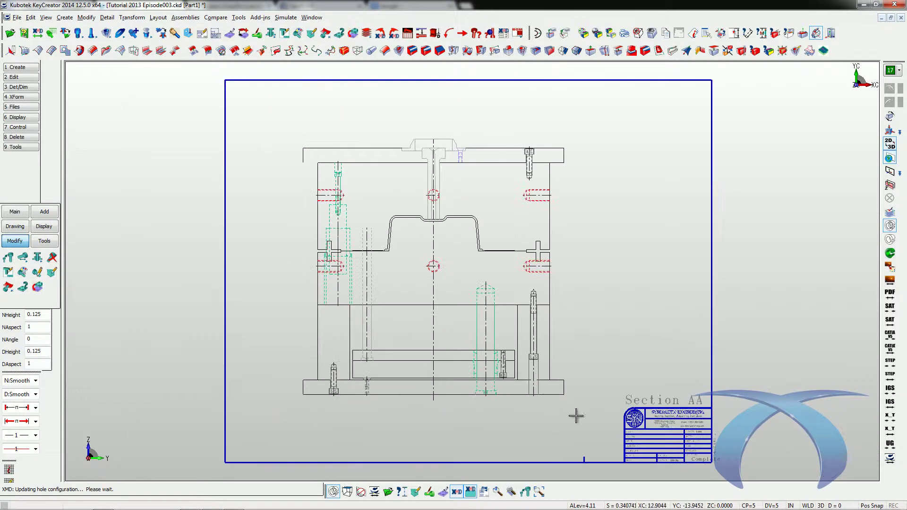
key("alt+w")
left_click_drag(267, 173, 602, 409)
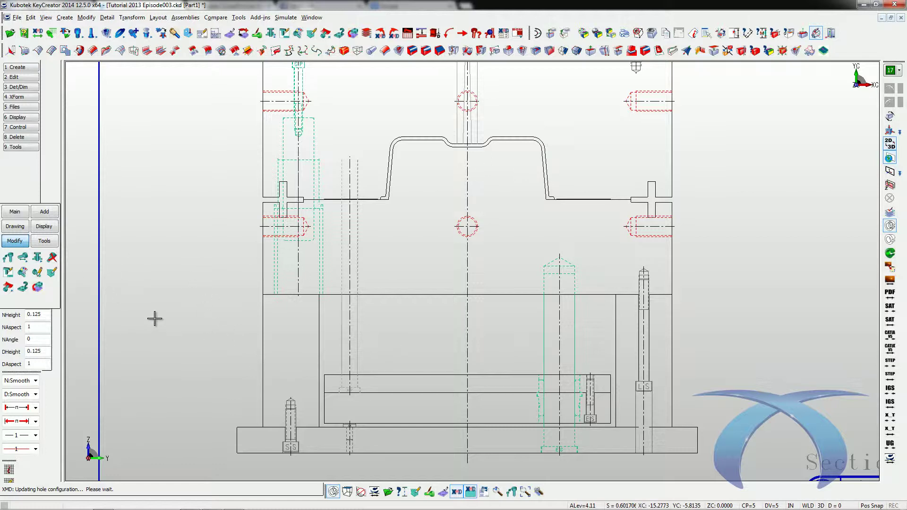
left_click(231, 46)
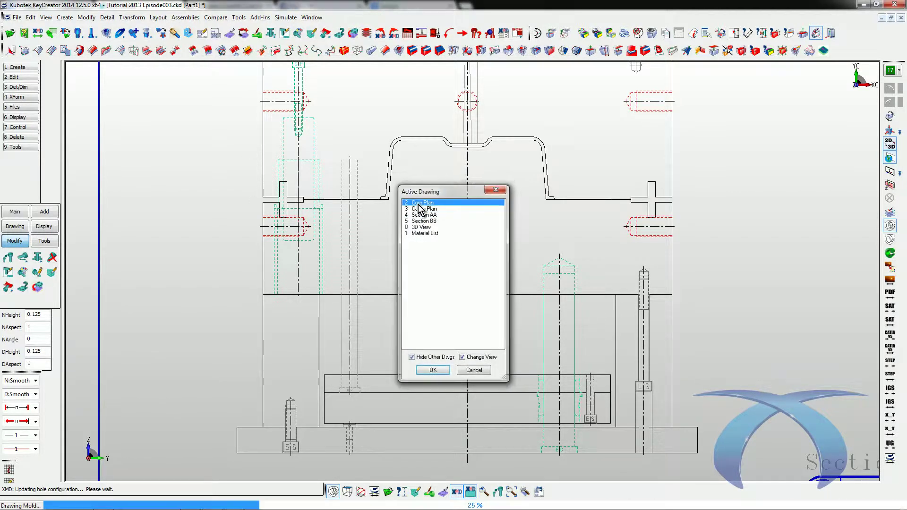
double_click(418, 205)
Step: Resize the group of outer pillar supports in the core plan to a 4 inch diameter
key("alt+w")
mouse_move(249, 149)
left_mouse_down()
mouse_move(472, 347)
mouse_move(655, 392)
left_mouse_up()
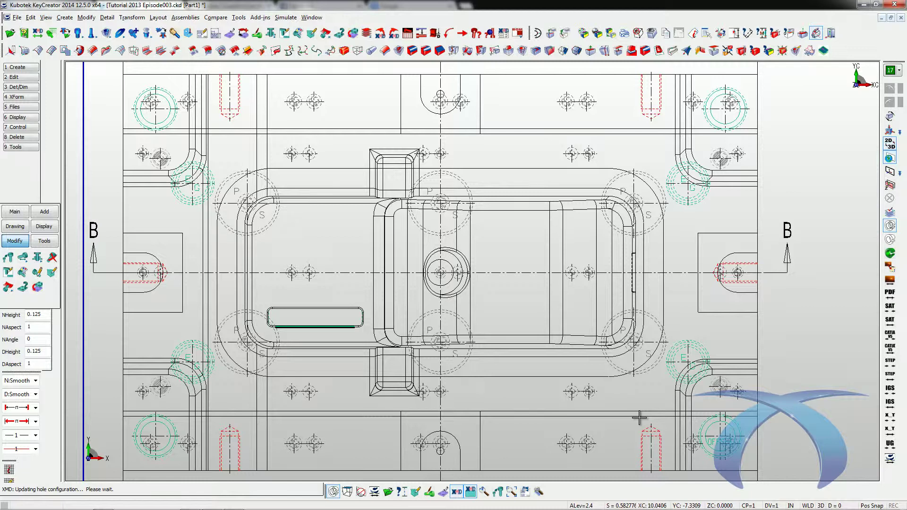
left_click(646, 365)
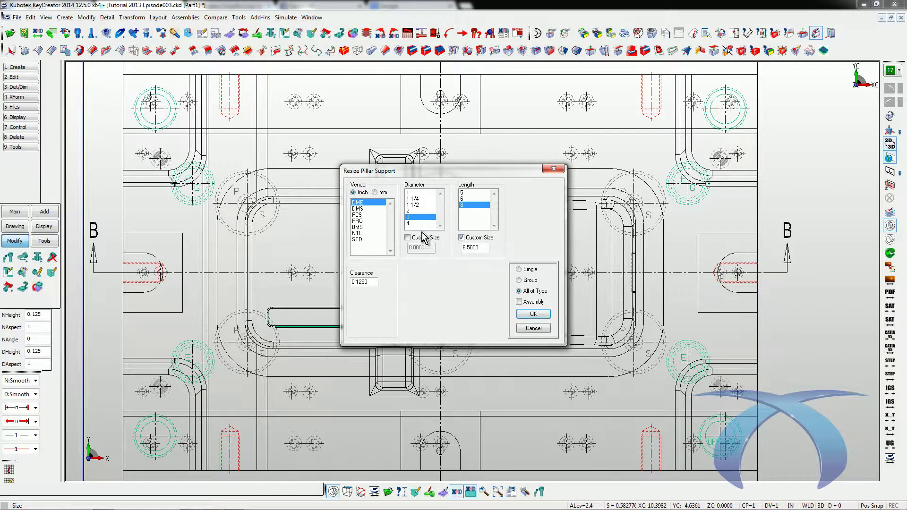
mouse_move(450, 173)
left_mouse_down()
mouse_move(423, 288)
mouse_move(391, 166)
left_mouse_up()
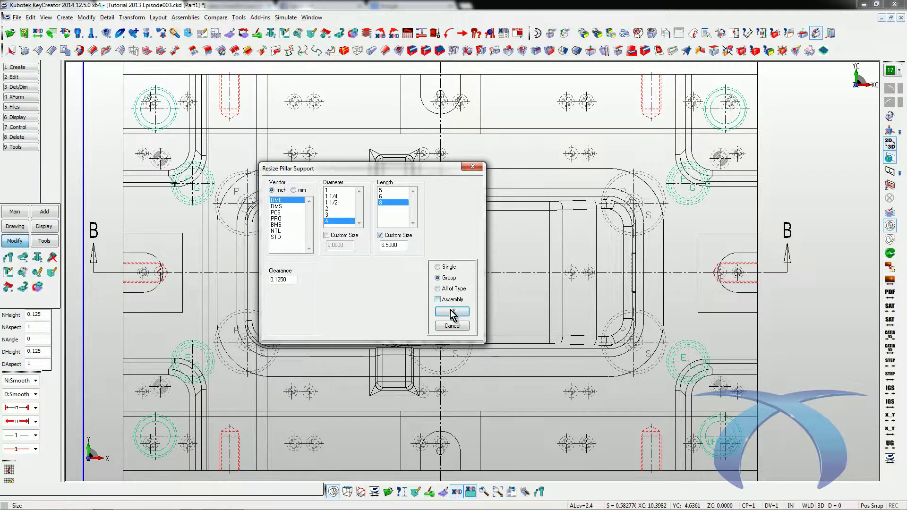
left_click(452, 312)
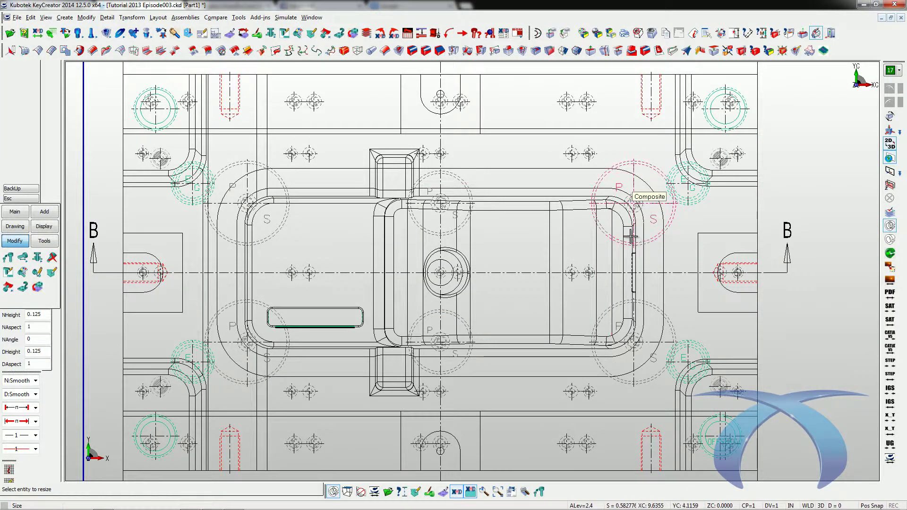
right_click(406, 340)
left_click(403, 345)
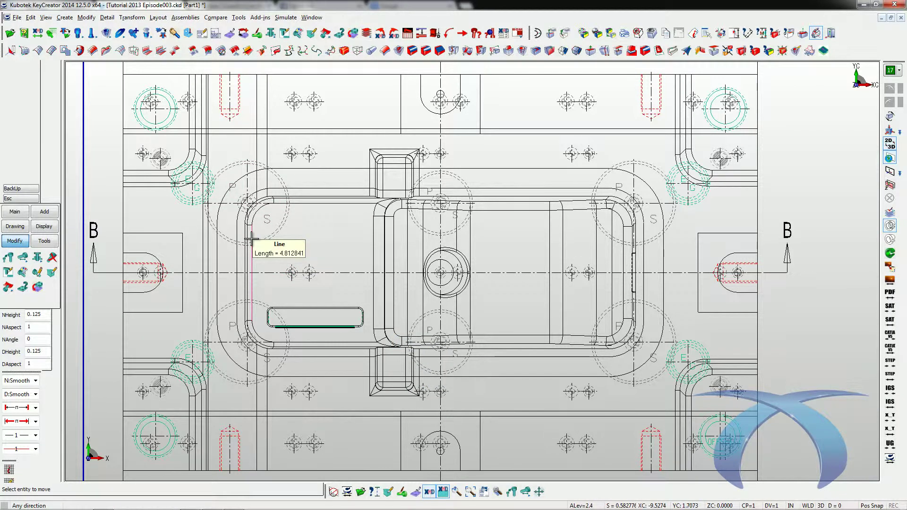
key("Escape")
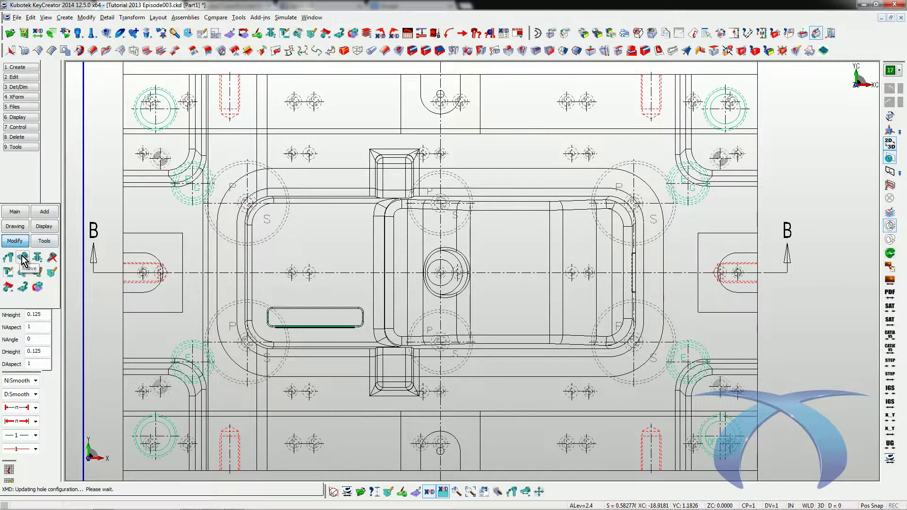
Step: Move the whole group of four outer pillar supports inward toward the middle of the Core Plan, using free movement in any direction
left_click(22, 258)
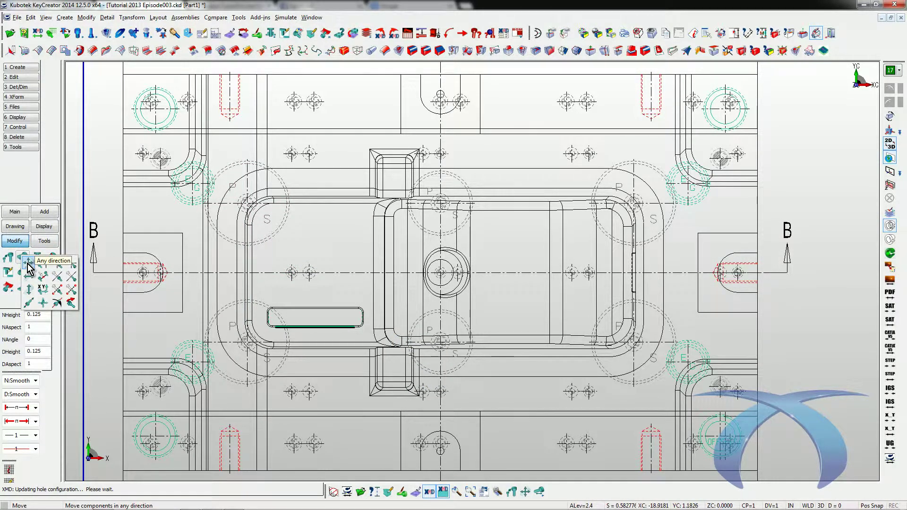
left_click(28, 263)
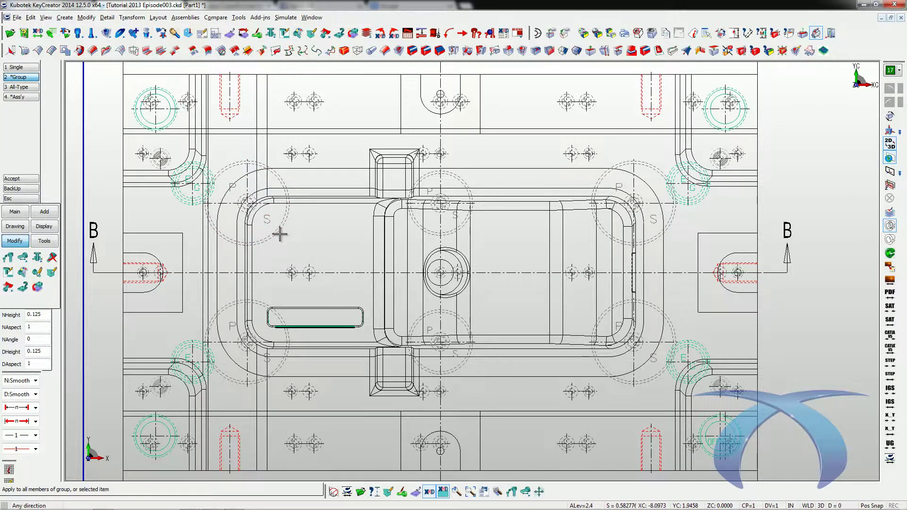
left_click(17, 79)
left_click(248, 205)
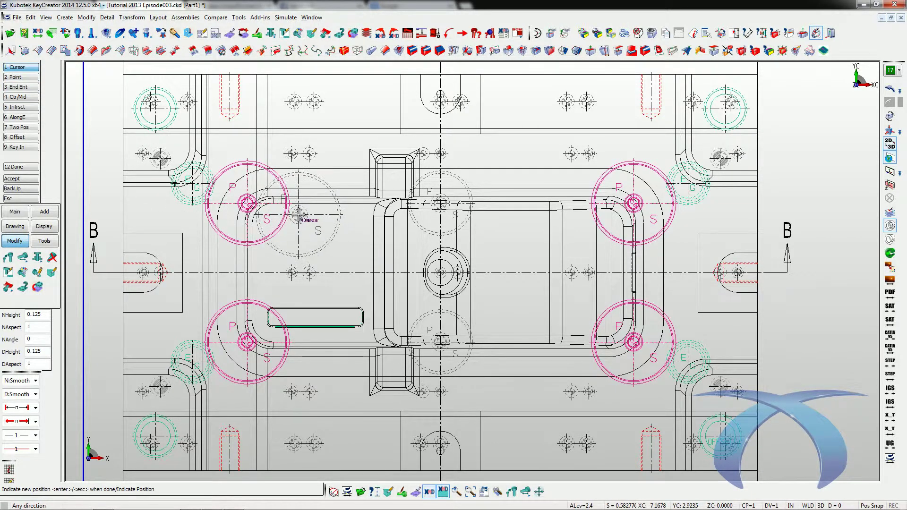
left_click(292, 211)
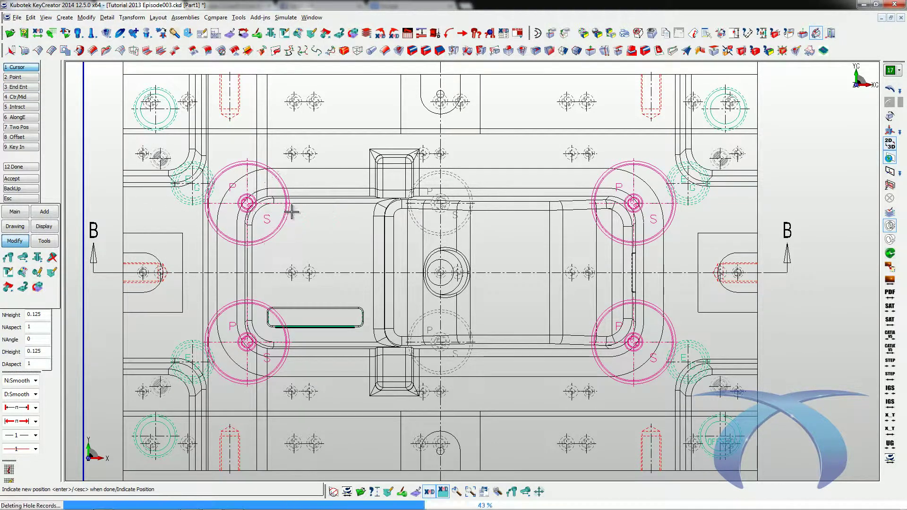
key("Return")
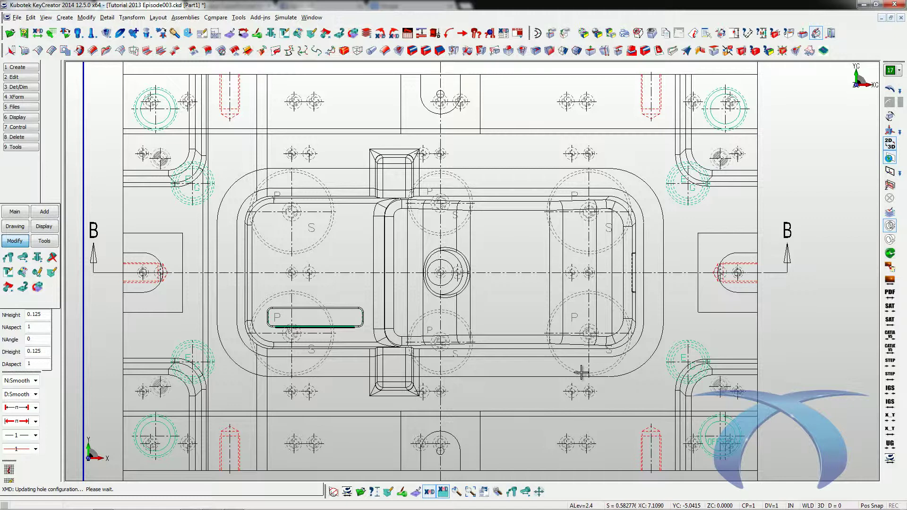
Step: Display only the core block plate and show it in a front view
left_click(234, 50)
double_click(371, 160)
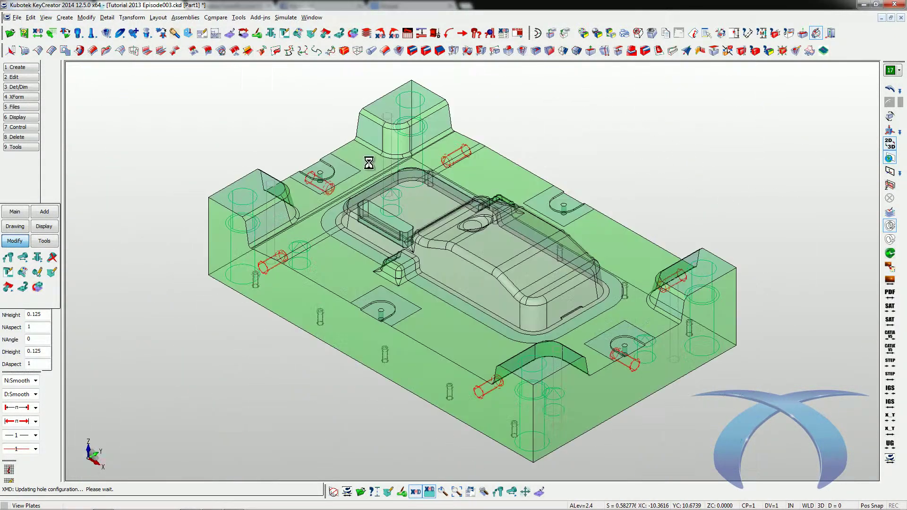
key("alt+2")
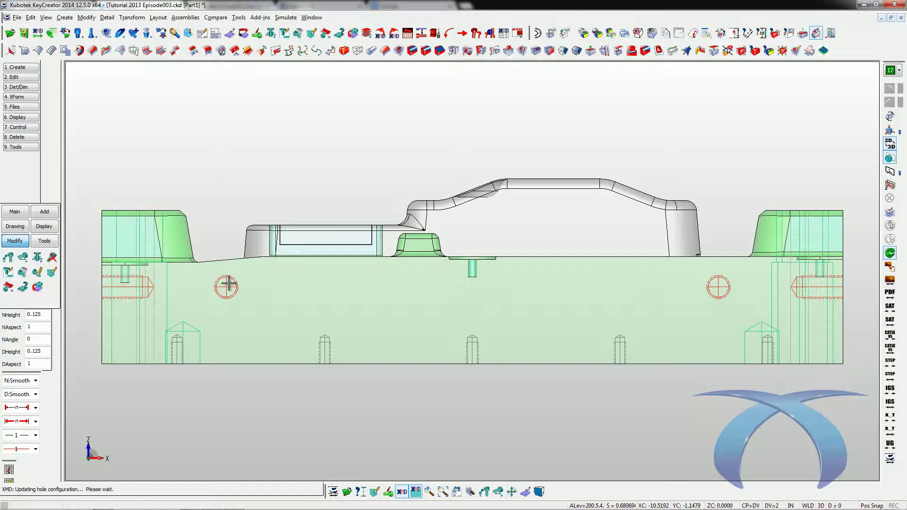
Step: Move the threaded side holes of the core block vertically down to about 2.31 inches below the parting line
left_click(22, 256)
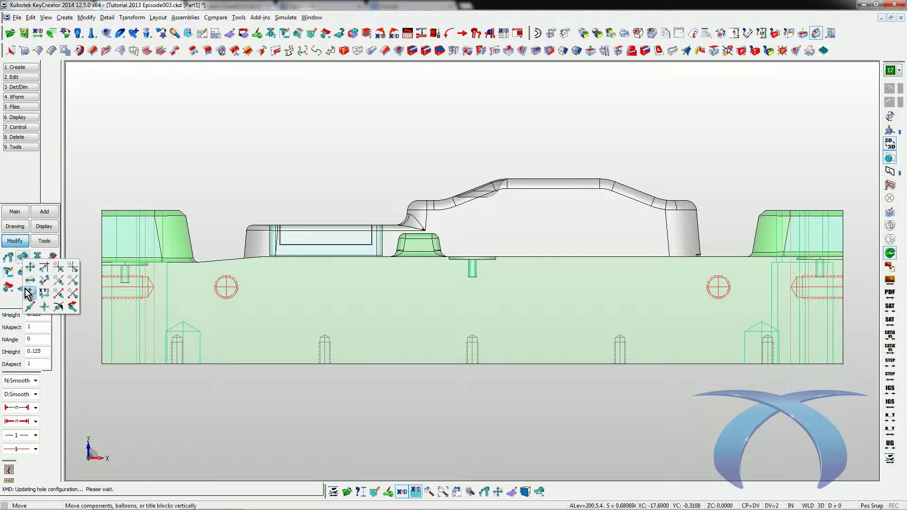
left_click(29, 294)
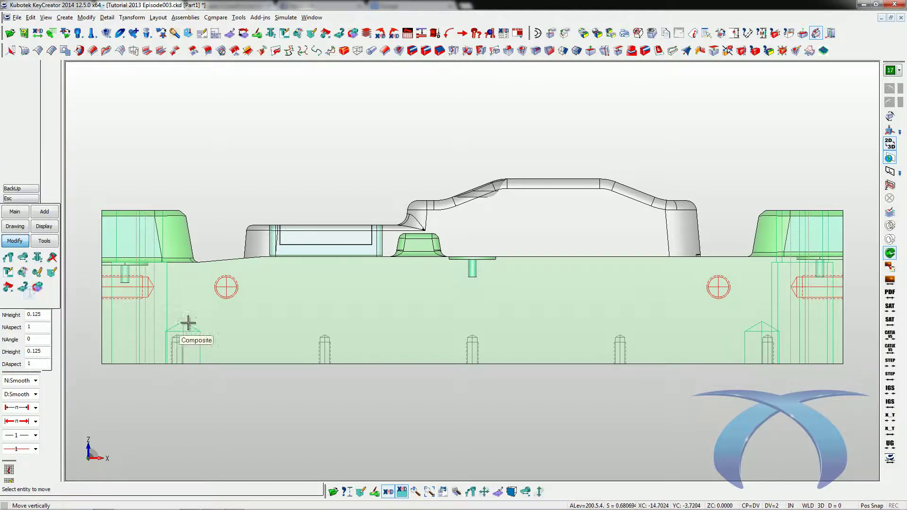
left_click(225, 293)
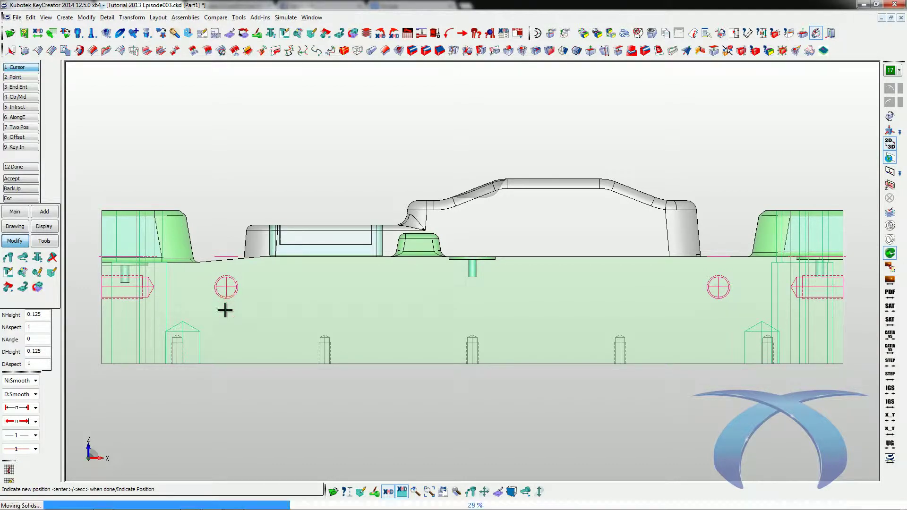
left_click(225, 310)
key("Escape")
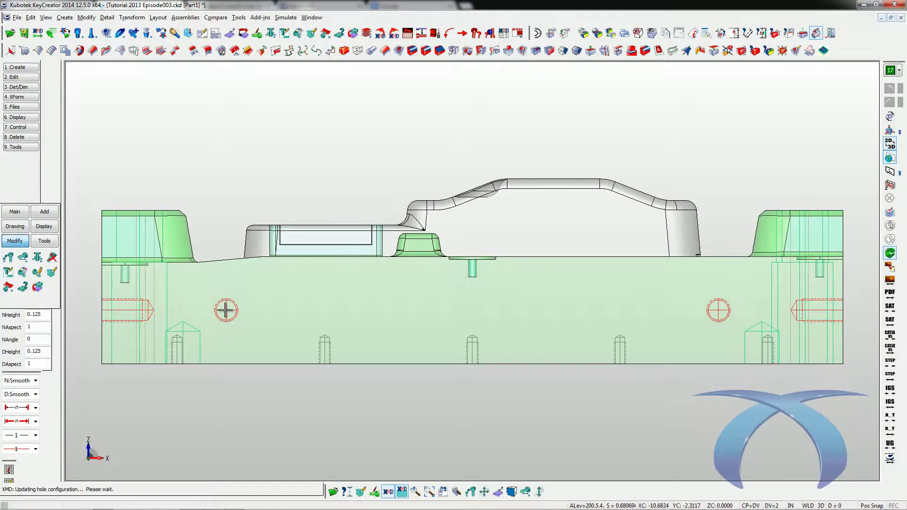
Step: Examine the lowered side holes on the core block in 3D and the same area close up in the Core Plan drawing
middle_click_drag(147, 309, 253, 373)
scroll(253, 372, "down", 4)
middle_click_drag(487, 163, 538, 164)
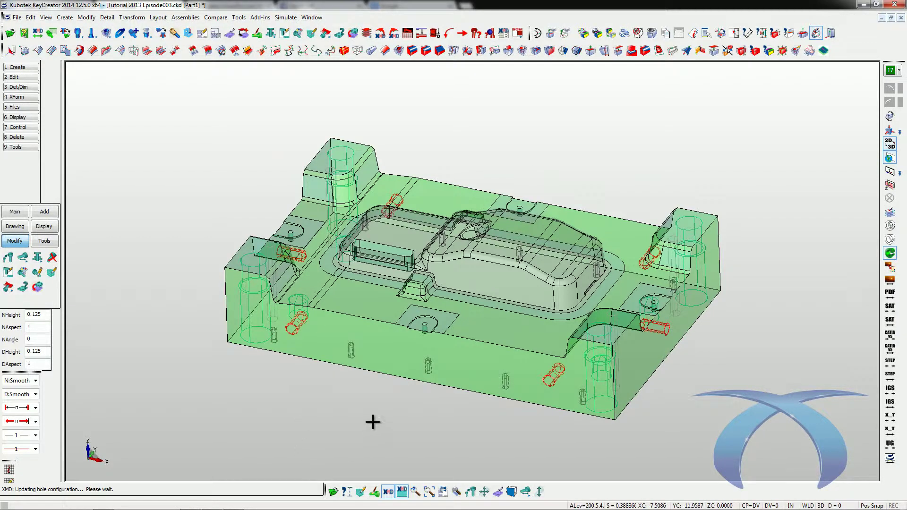
key("alt+1")
key("alt+d")
double_click(418, 202)
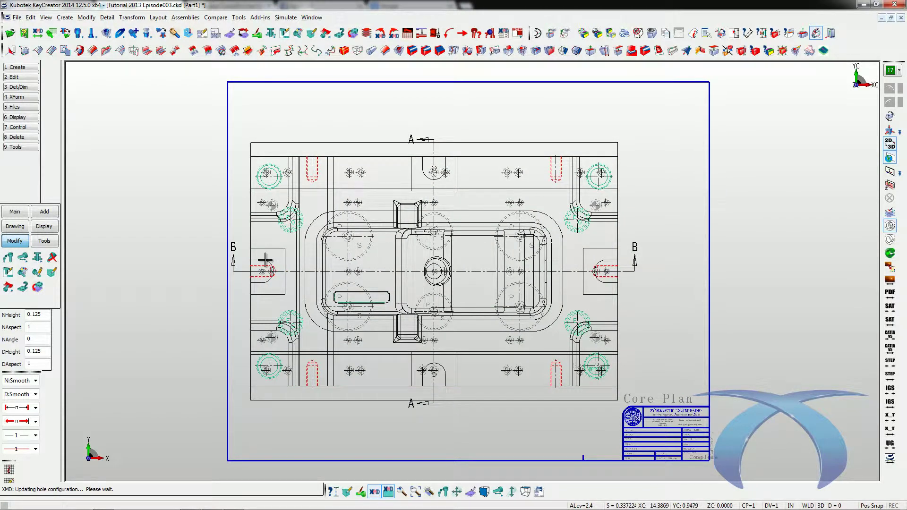
key("alt+w")
mouse_move(241, 160)
left_mouse_down()
mouse_move(316, 299)
mouse_move(414, 336)
left_mouse_up()
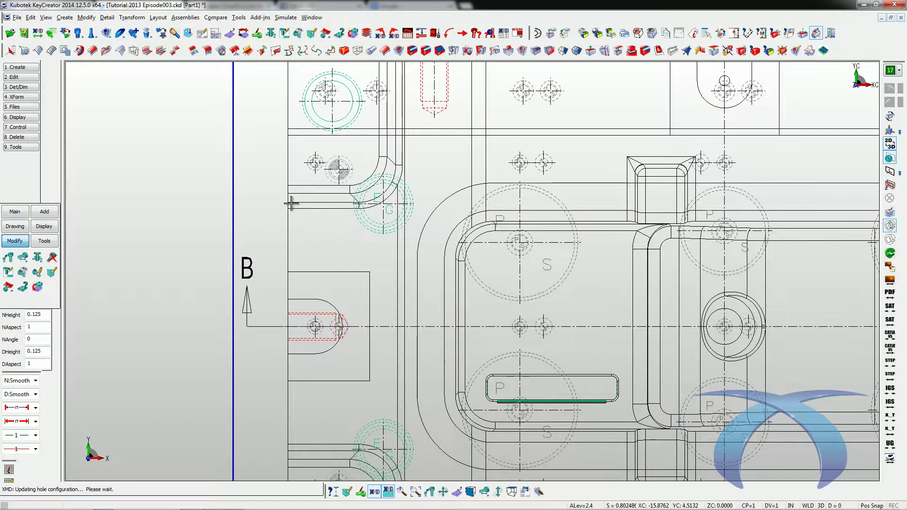
Step: Make the Section AA drawing active and move the return pin horizontally inward toward the mold centerline
key("alt+v")
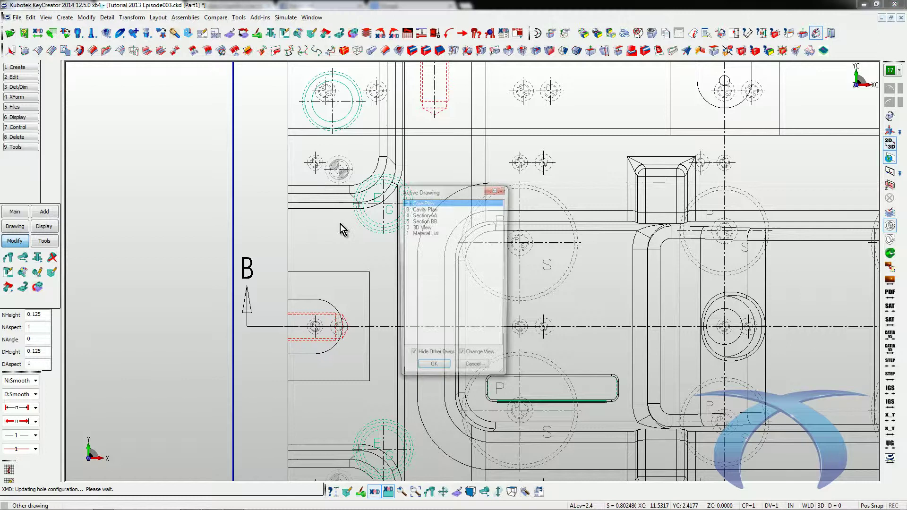
double_click(420, 217)
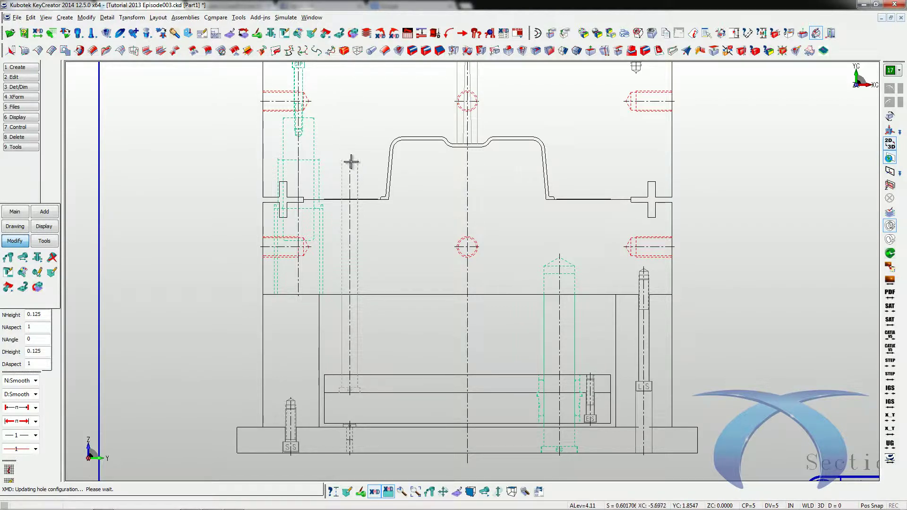
left_click(22, 257)
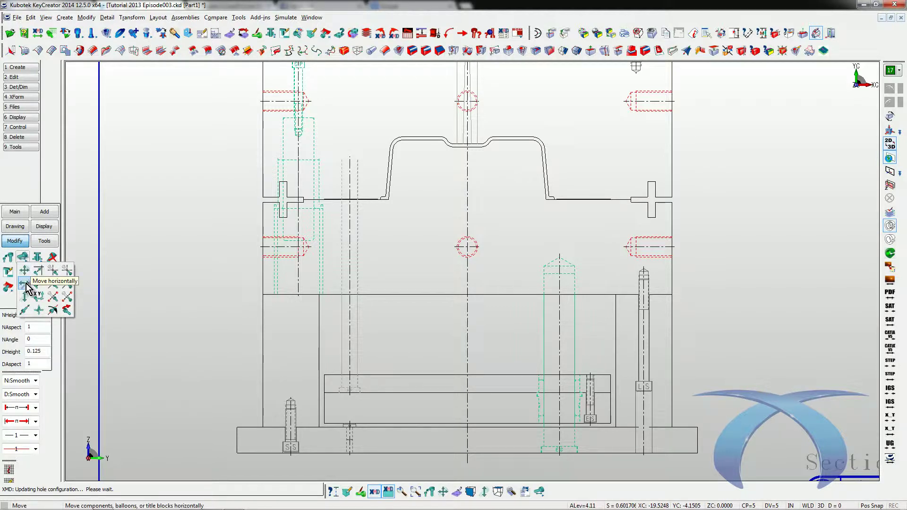
left_click(26, 285)
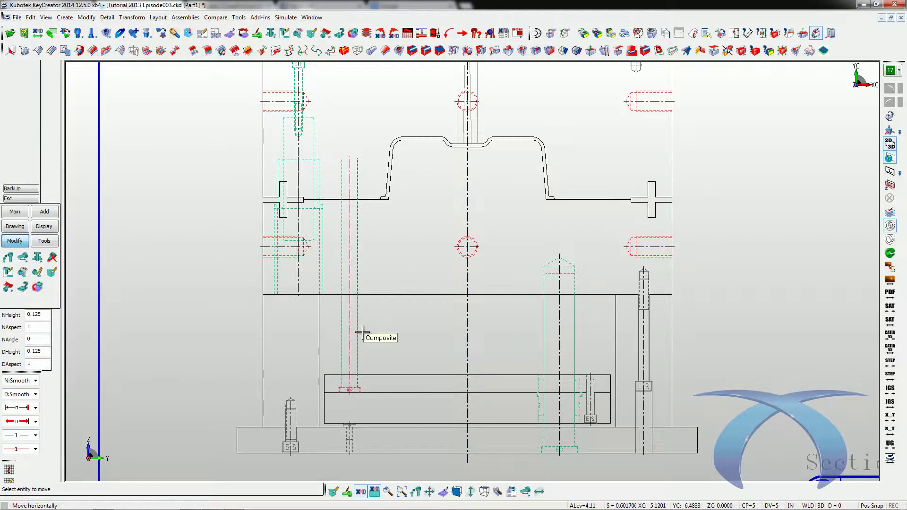
left_click(363, 333)
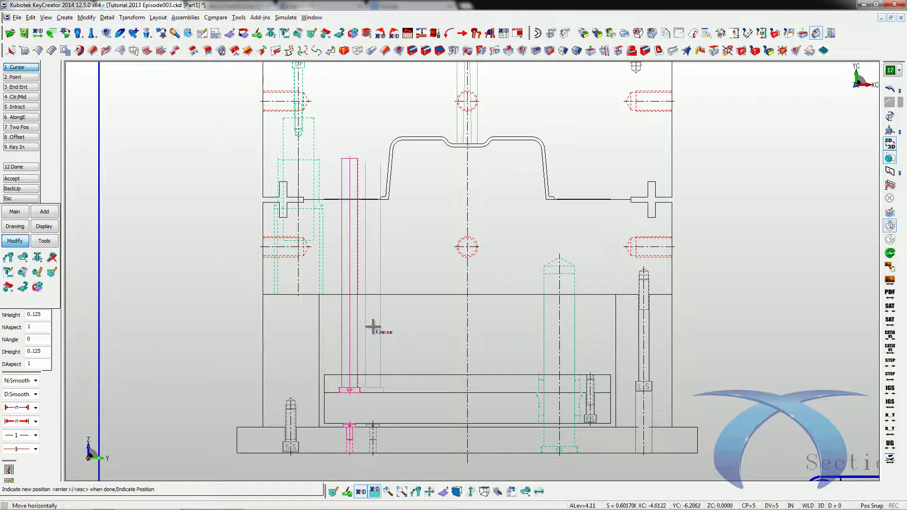
left_click(421, 334)
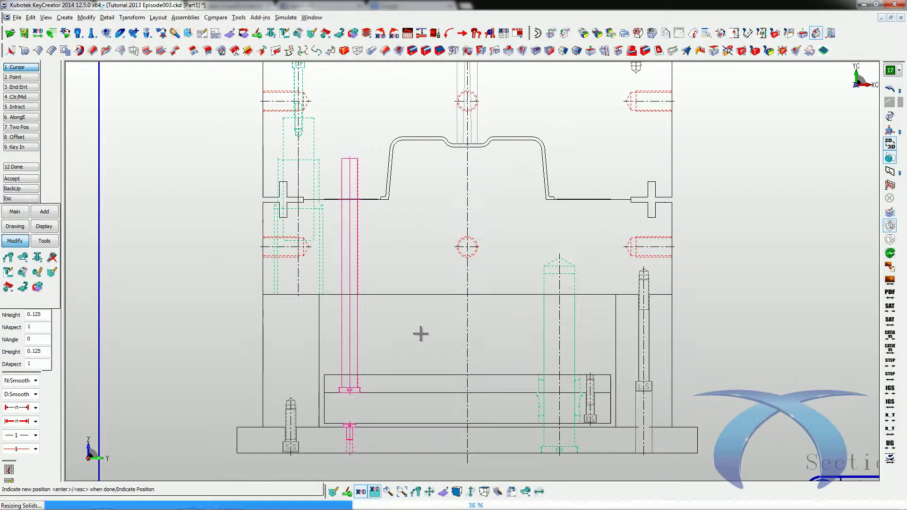
key("Escape")
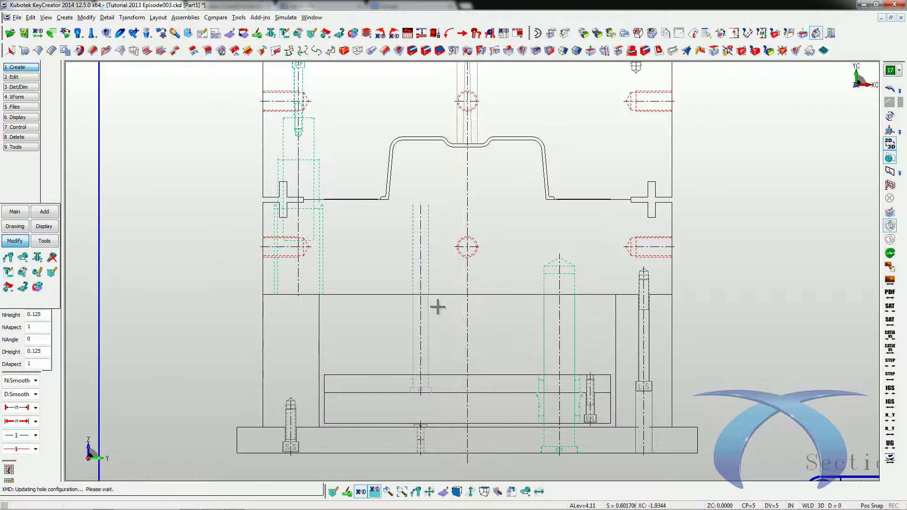
Step: Display the core block and ejector retainer with their components and inspect the return pins in 3D
left_click(230, 34)
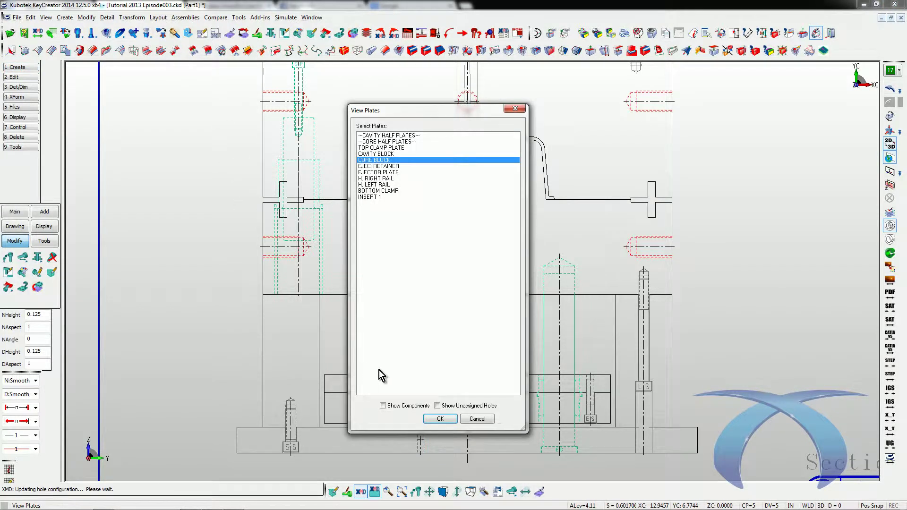
left_click(388, 166)
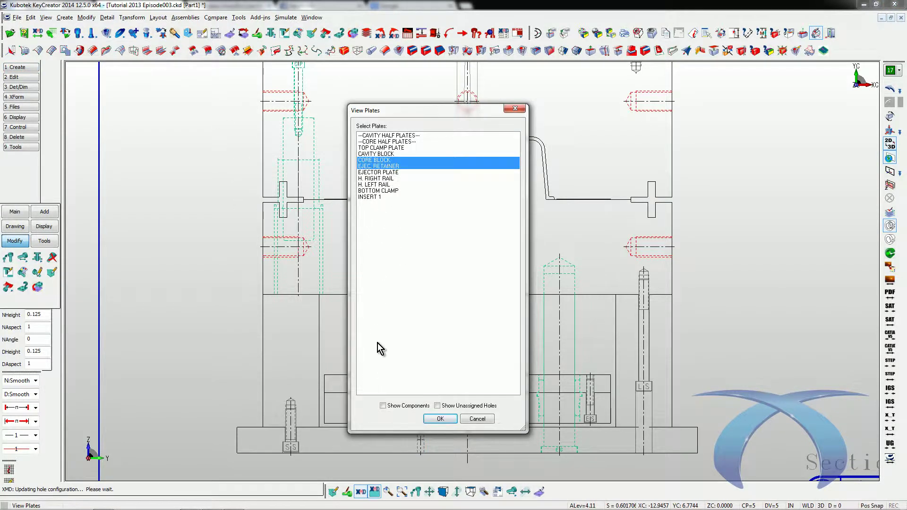
left_click(399, 406)
left_click(430, 417)
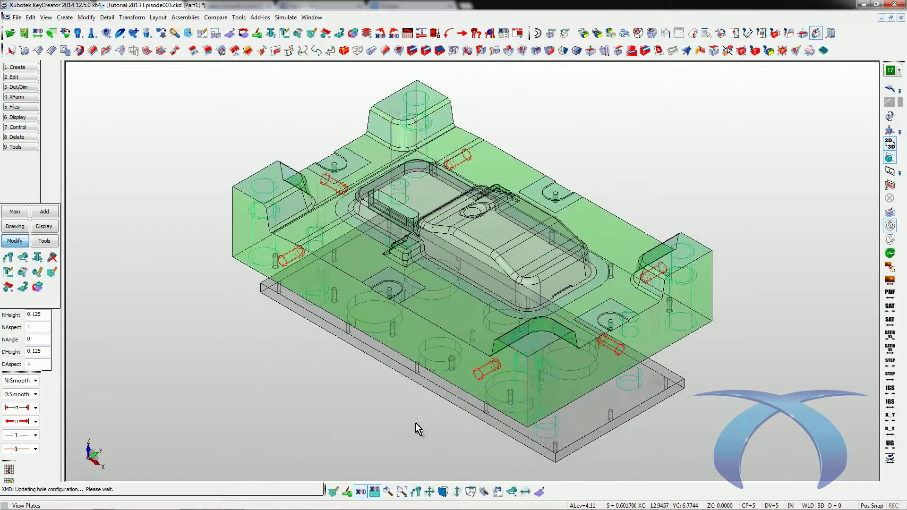
middle_click_drag(328, 255, 226, 165)
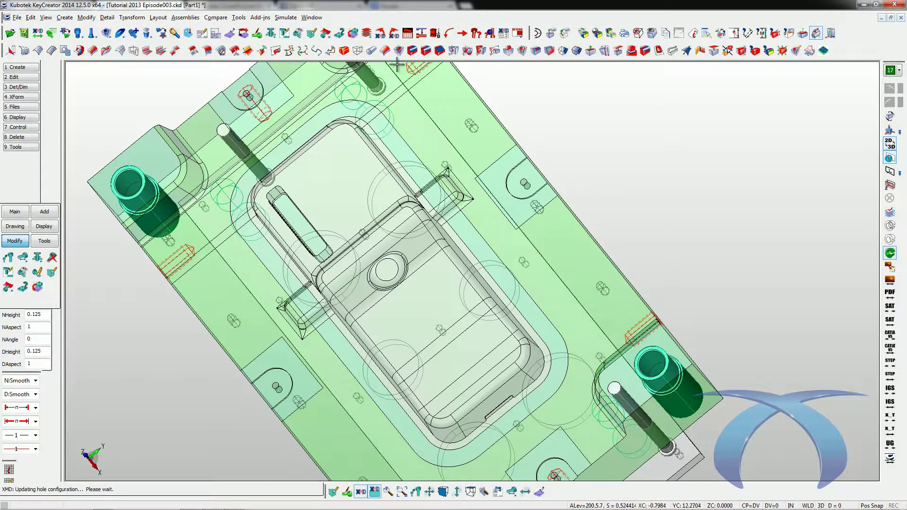
Step: Undo the return pin move and display the core block and ejector retainer with components in a side view
left_click(381, 35)
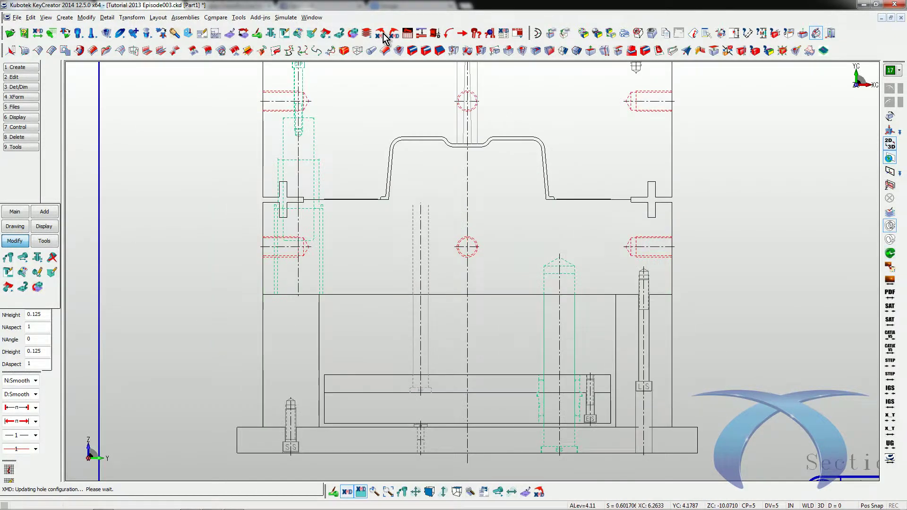
left_click(230, 33)
left_click(388, 408)
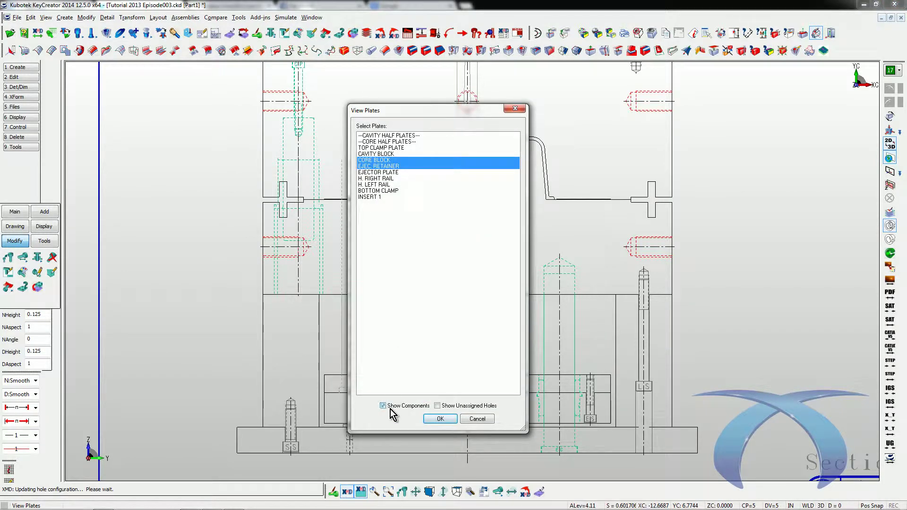
left_click(437, 419)
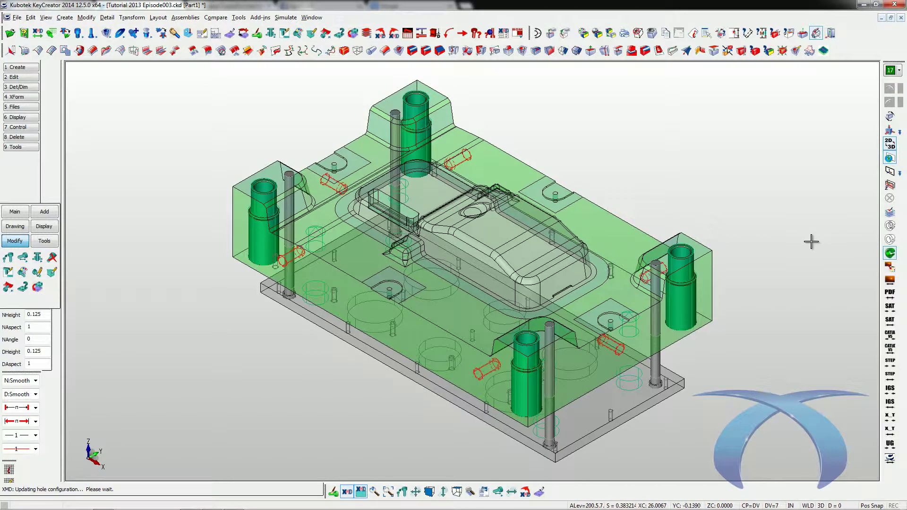
key("alt+5")
right_click(342, 387)
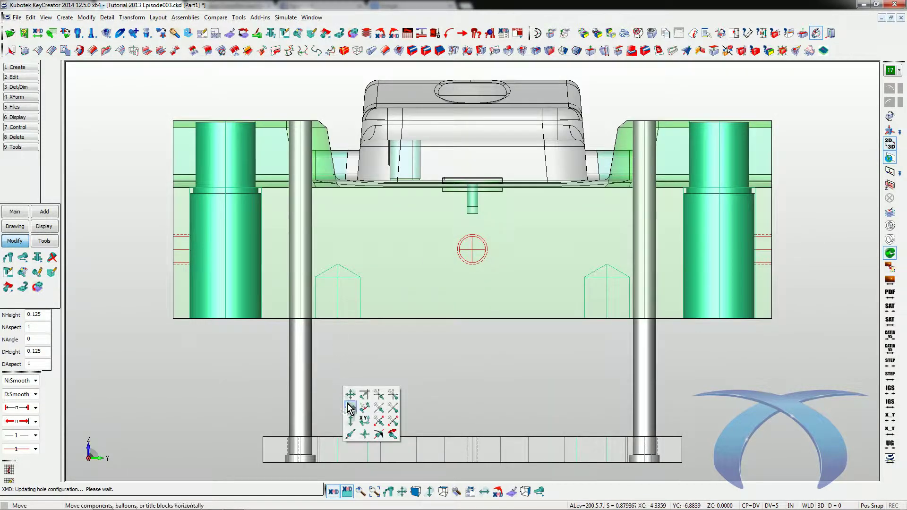
left_click(352, 417)
left_click(306, 368)
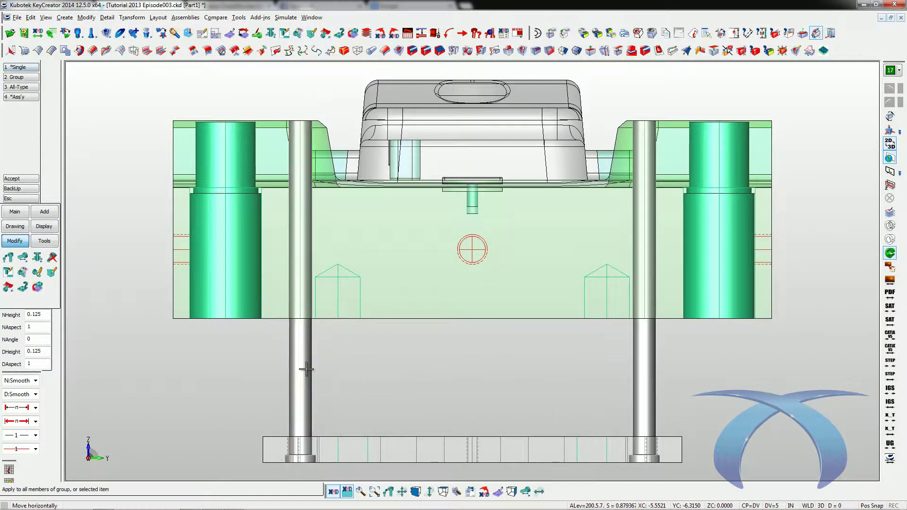
key("Escape")
Step: Move the group of return pins horizontally inward to about 3.28 inches from the centerline and show the plates in a top view
right_click(370, 376)
left_click(377, 399)
left_click(310, 374)
key("Return")
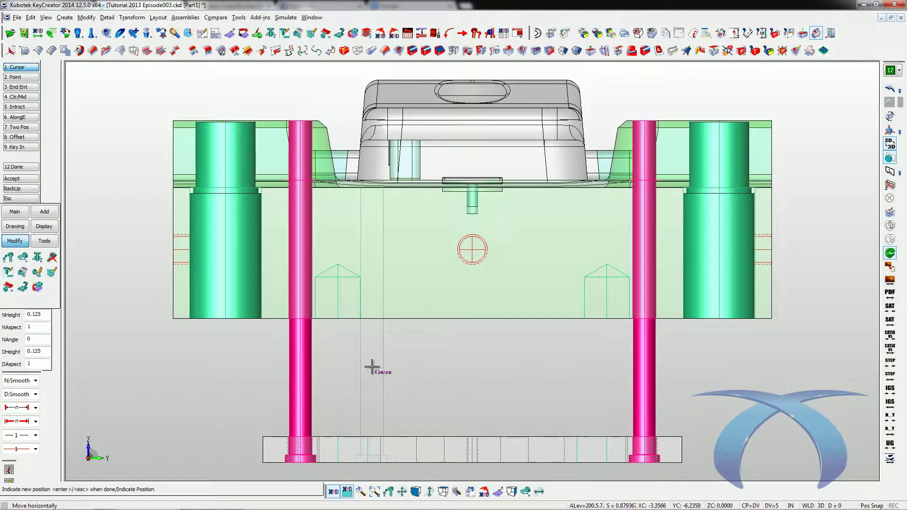
left_click(375, 371)
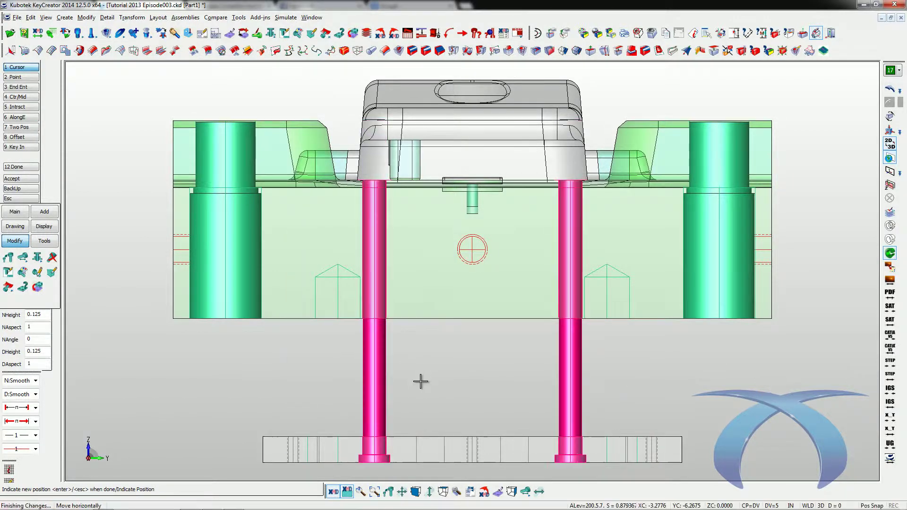
key("Escape")
key("alt+1")
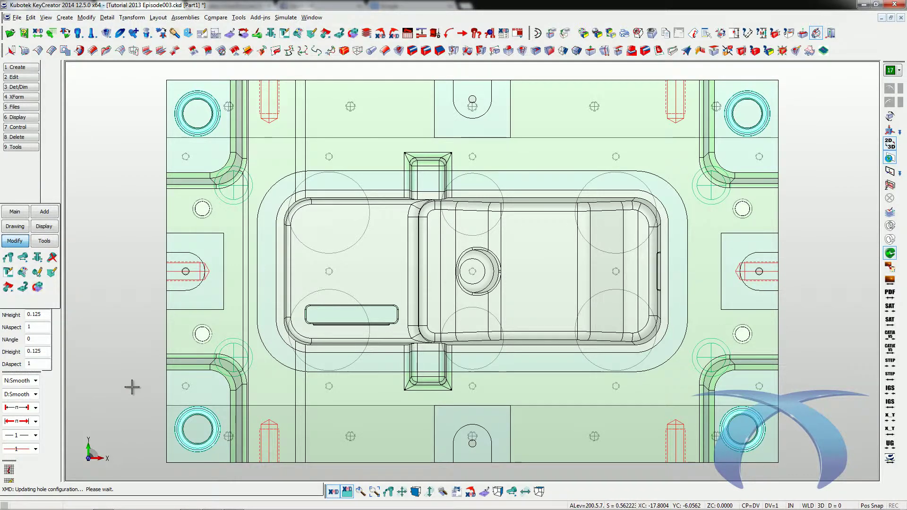
Step: Change the pin holes of all return pins from clear-through to reamed, with a ream length of 1.25
middle_click_drag(131, 387, 127, 391)
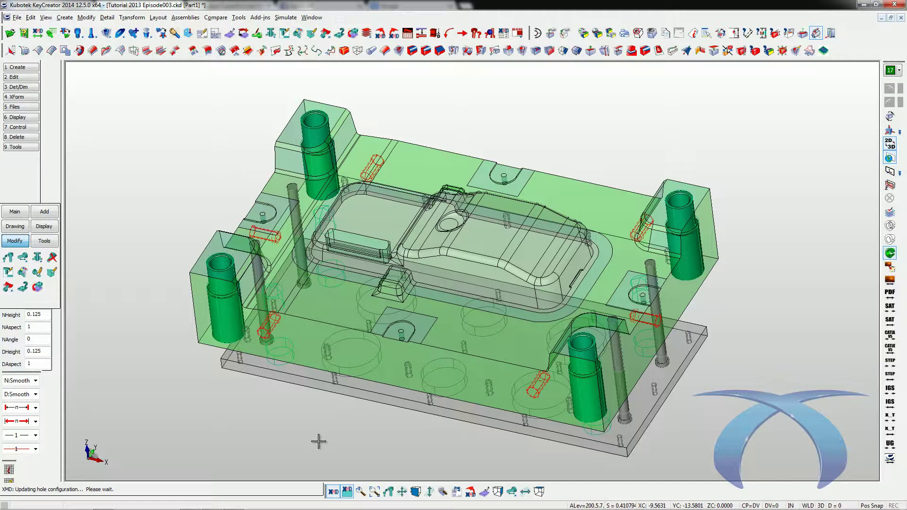
left_click(10, 259)
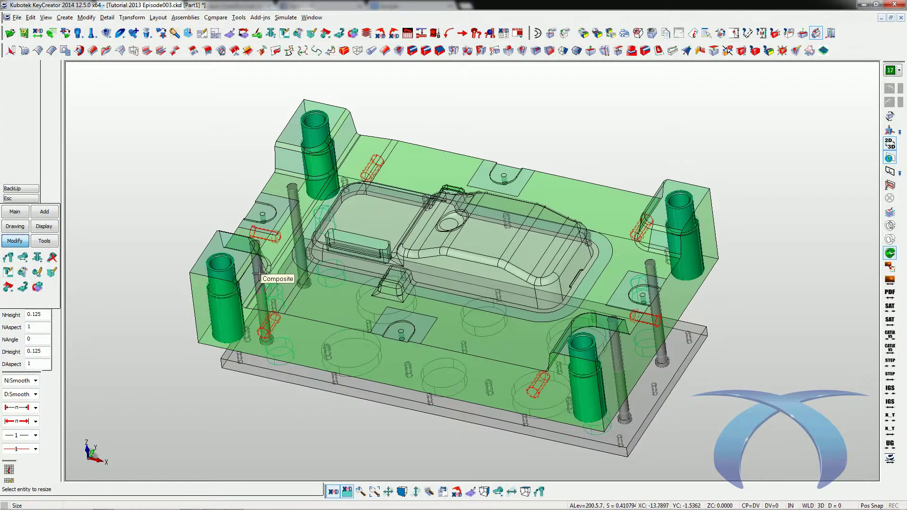
left_click(260, 274)
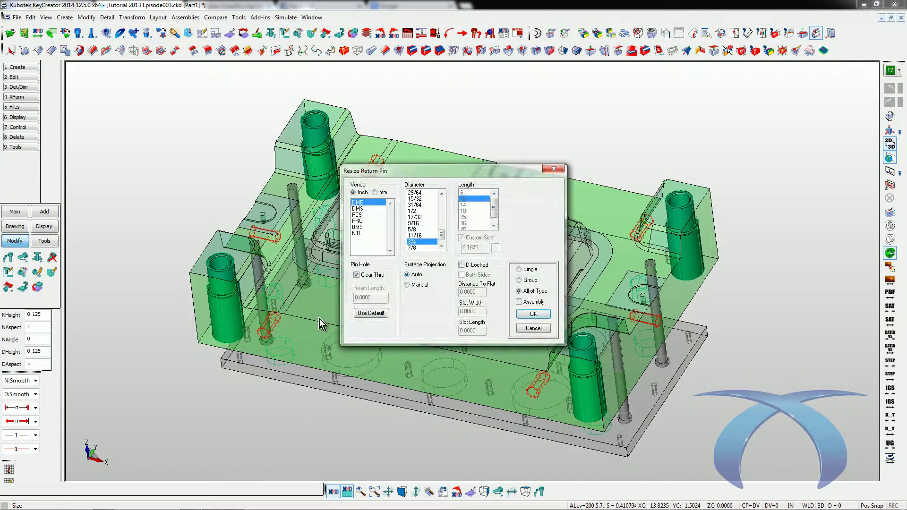
left_click(372, 279)
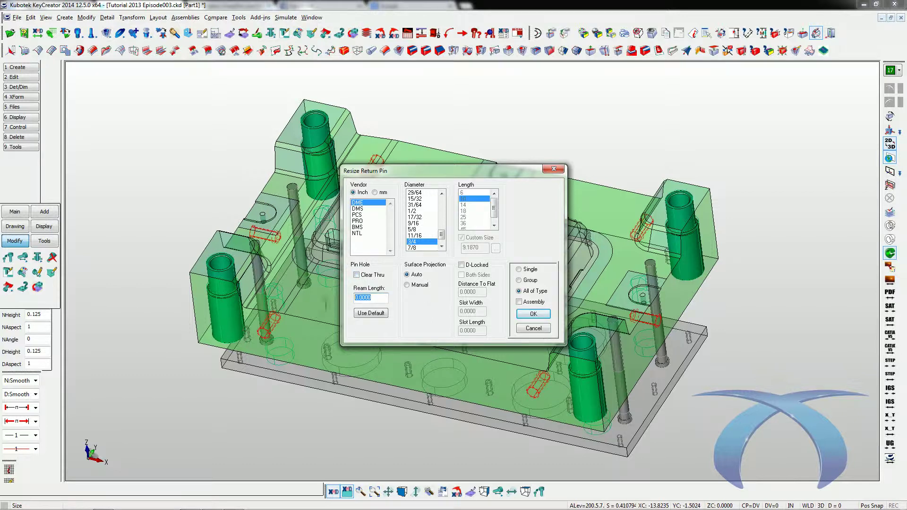
type("1.25")
left_click(540, 316)
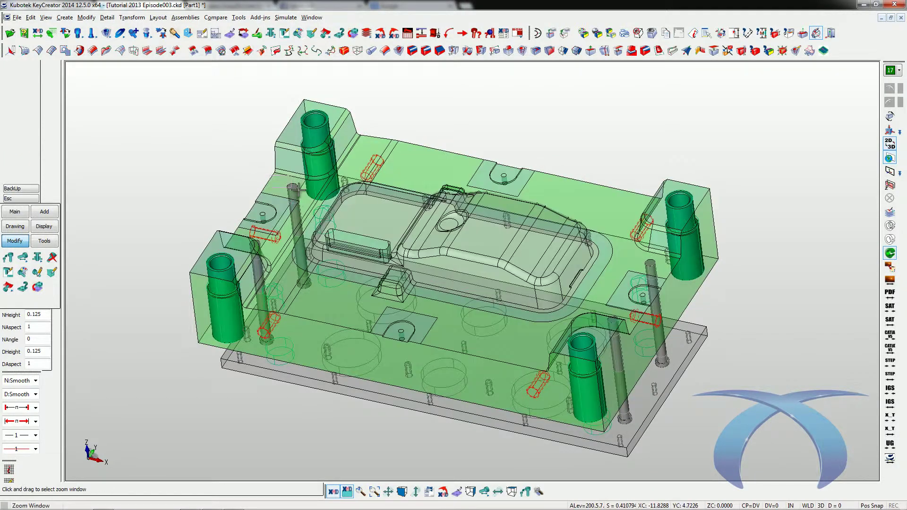
Step: Verify the length of the reamed section of a return pin hole with the entity info
scroll(336, 219, "up", 5)
middle_click_drag(405, 339, 463, 261)
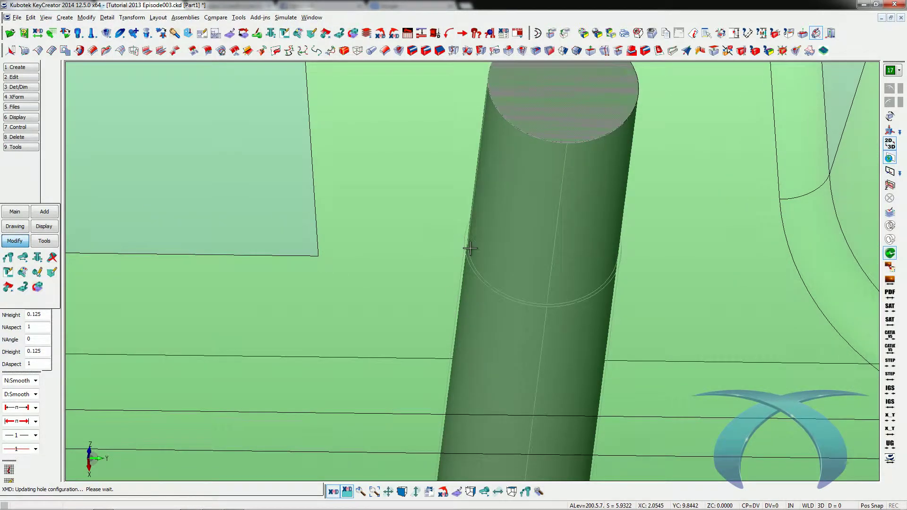
scroll(472, 248, "down", 2)
key("ctrl+i")
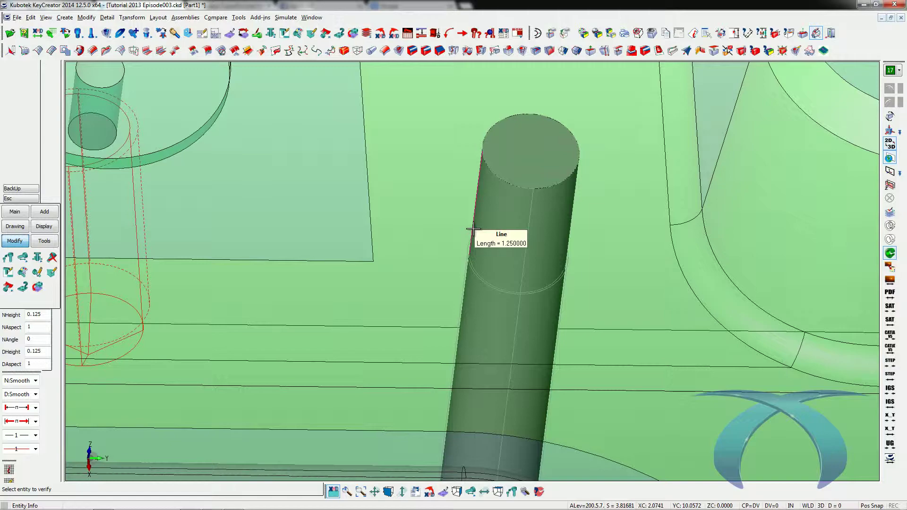
key("Escape")
key("alt+a")
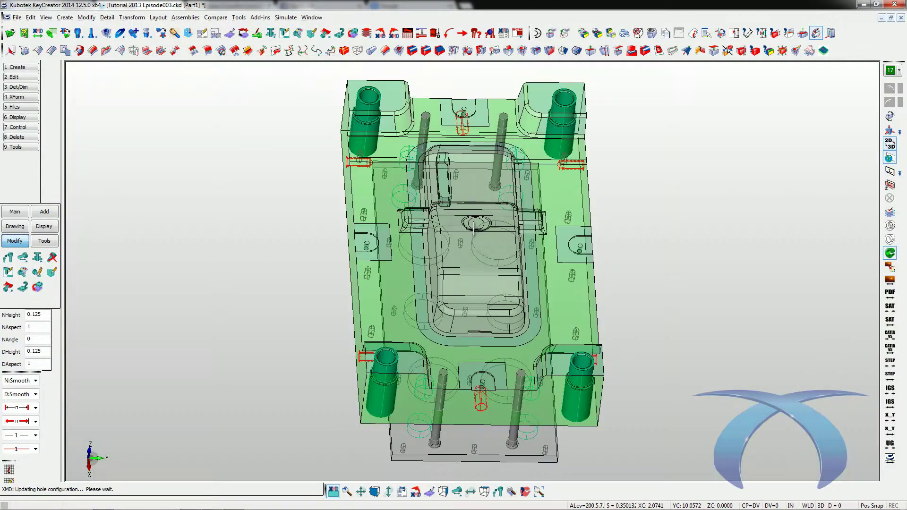
Step: Set the pin holes of all return pins to Clear Thru and save the file
middle_click_drag(486, 211, 318, 143)
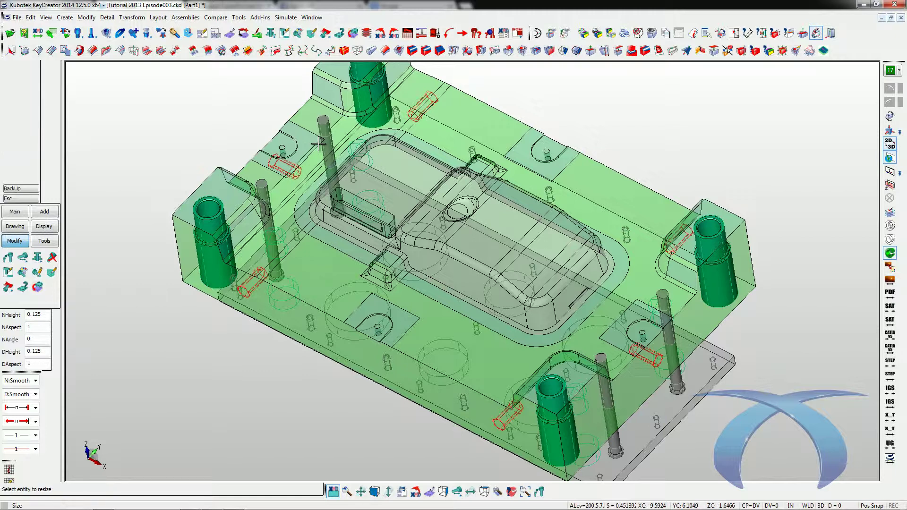
left_click(328, 142)
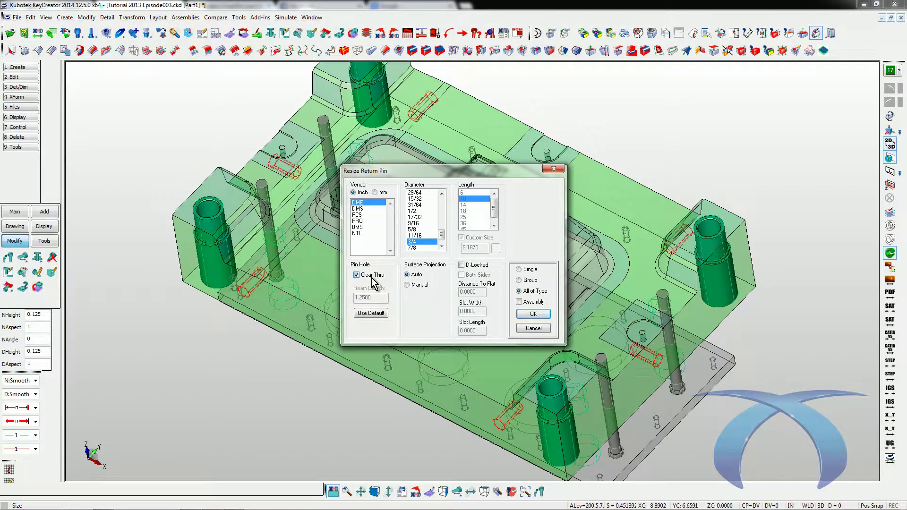
left_click(533, 314)
key("Escape")
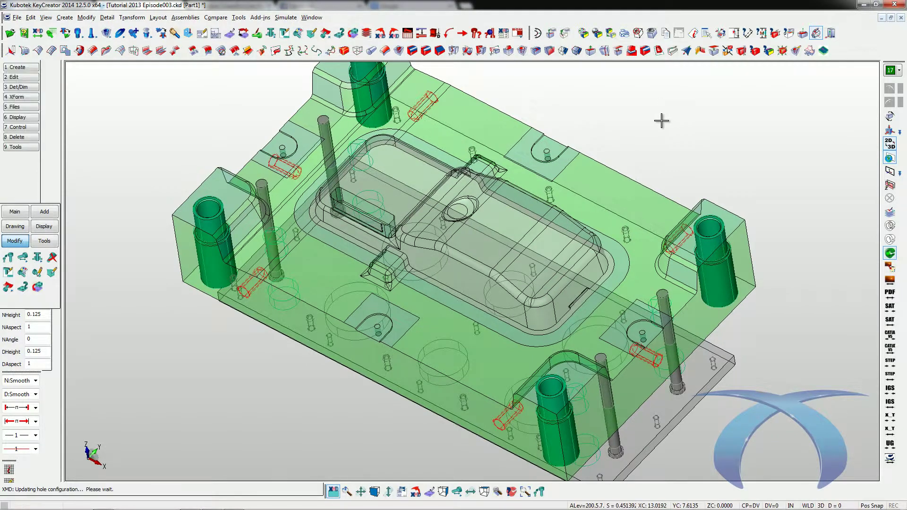
key("alt+a")
key("Caps_Lock")
key("Caps_Lock")
key("ctrl+s")
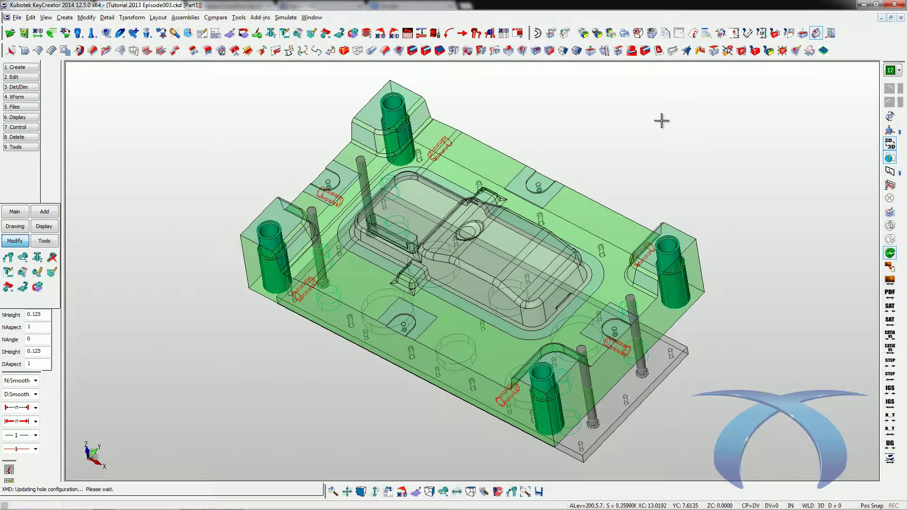
Step: Show the plates in a top view and inspect the ejection components in the Core Plan drawing
key("alt+1")
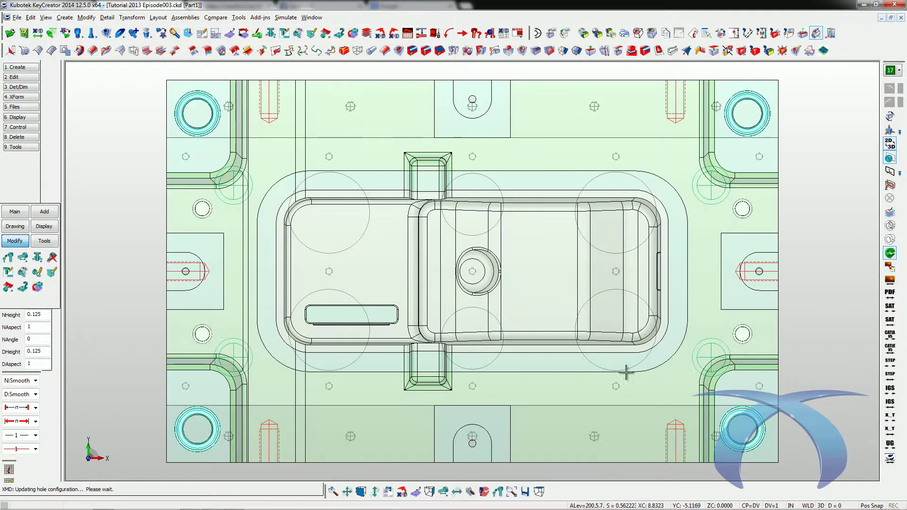
key("ctrl+d")
double_click(420, 202)
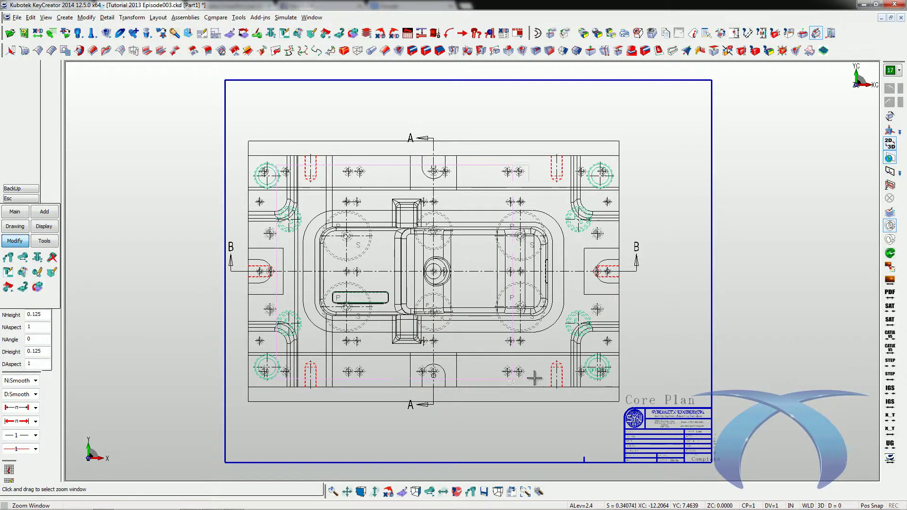
scroll(337, 273, "up", 3)
Step: In the Section AA drawing, set the guided ejection component geometry to blue color 8 for the whole group
key("ctrl+d")
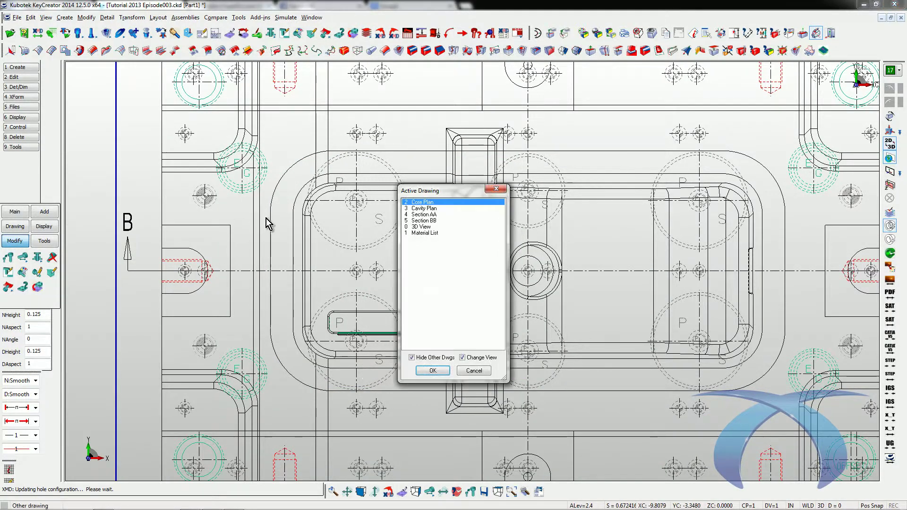
double_click(416, 216)
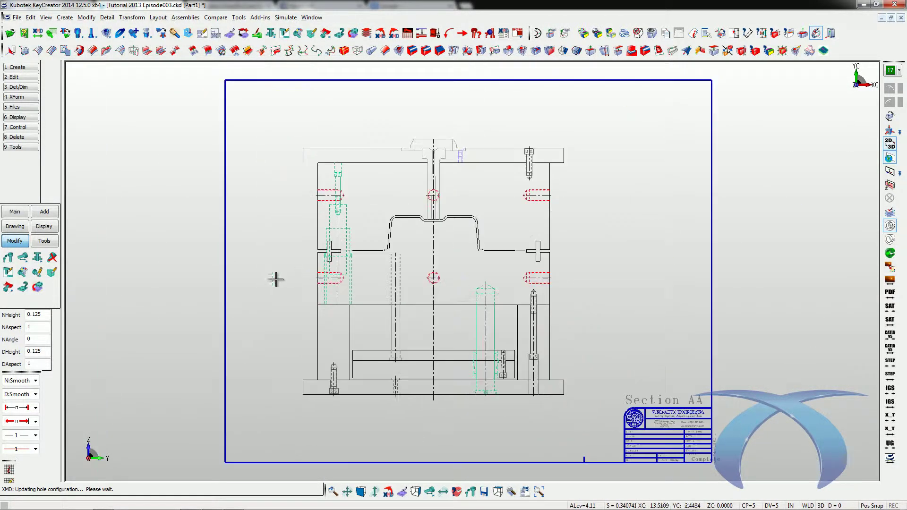
key("alt+w")
left_click_drag(293, 138, 581, 359)
left_click_drag(354, 140, 697, 450)
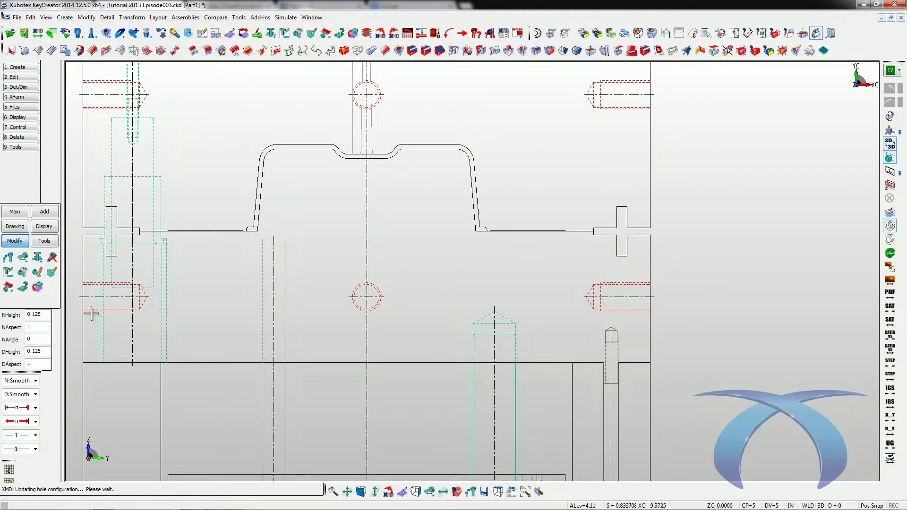
left_click(23, 272)
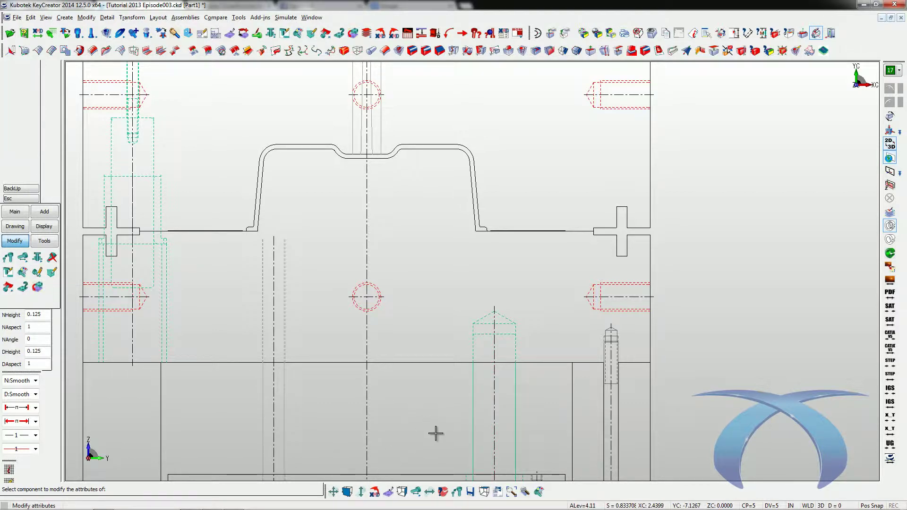
left_click(477, 437)
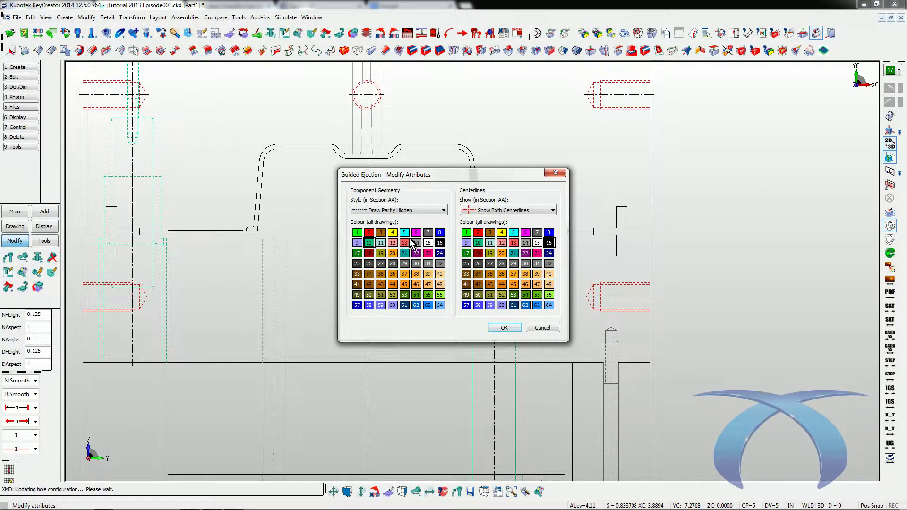
left_click(440, 233)
left_click(505, 327)
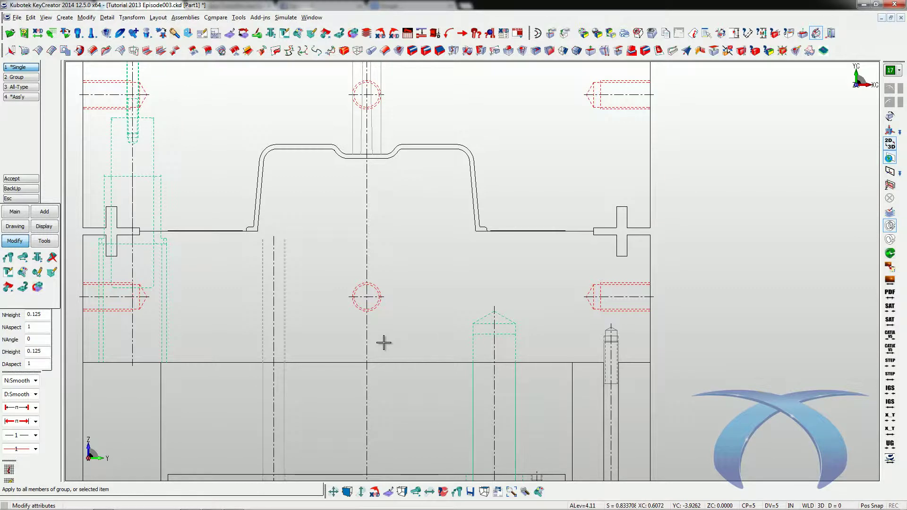
left_click(21, 79)
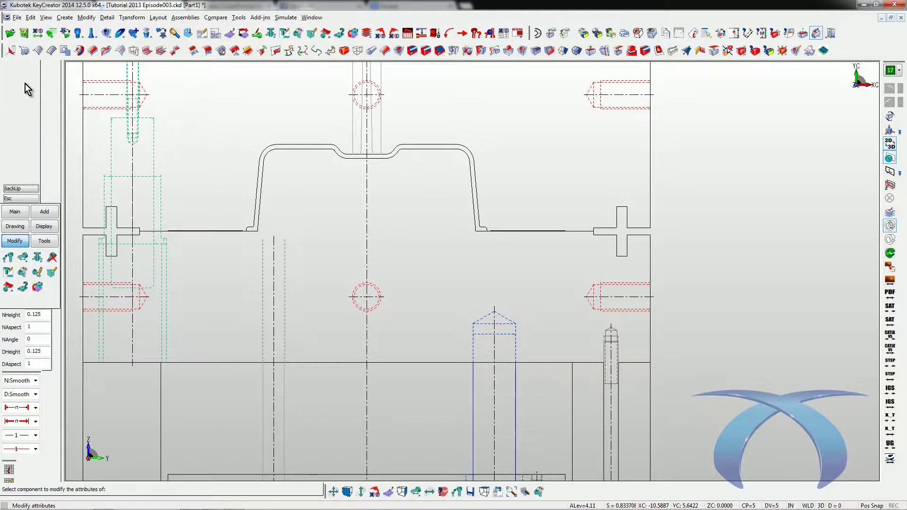
Step: Make the Core Plan drawing active and check the guided ejection components' color around the core
key("alt+h")
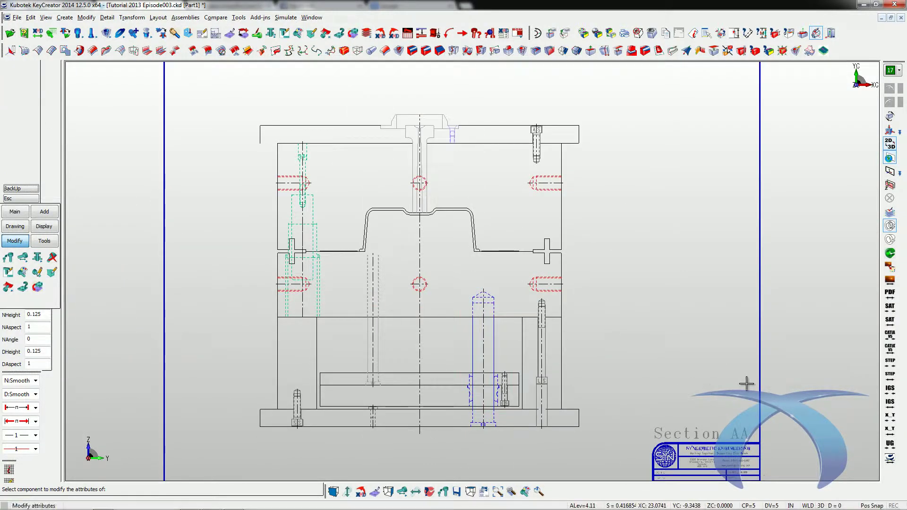
key("Escape")
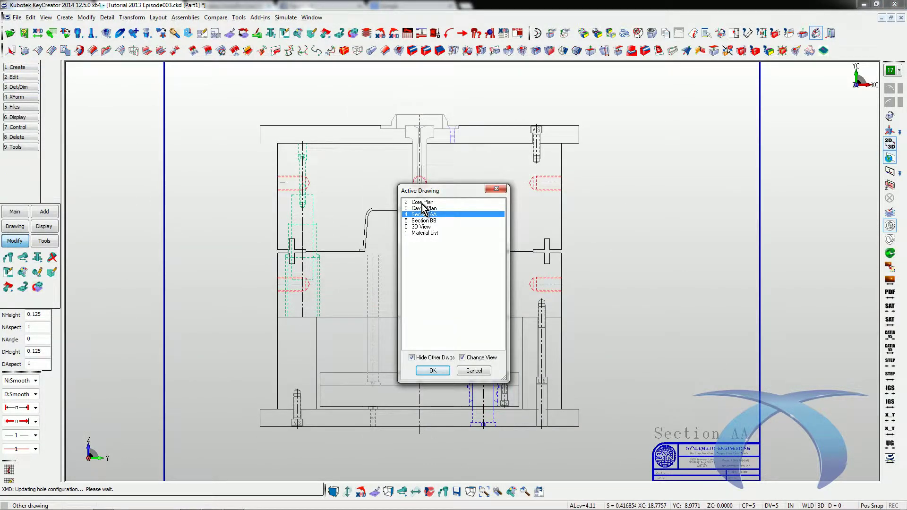
double_click(420, 202)
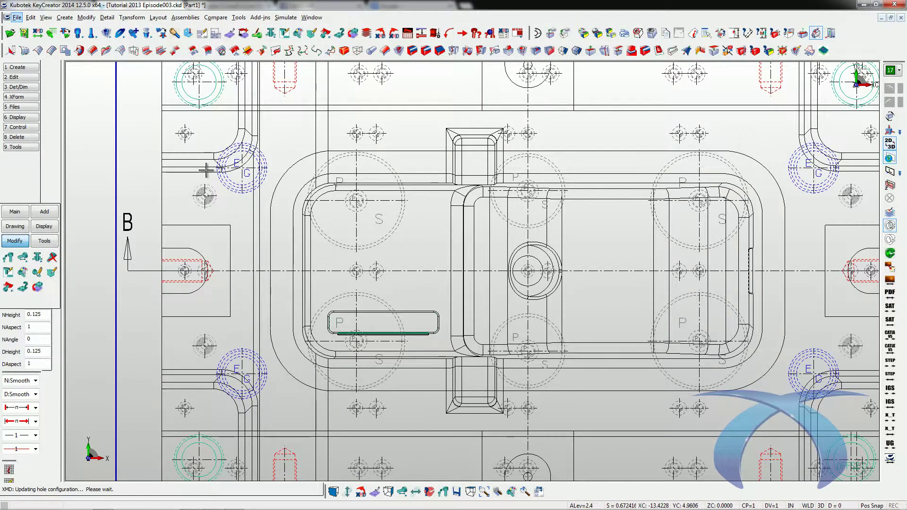
key("alt+a")
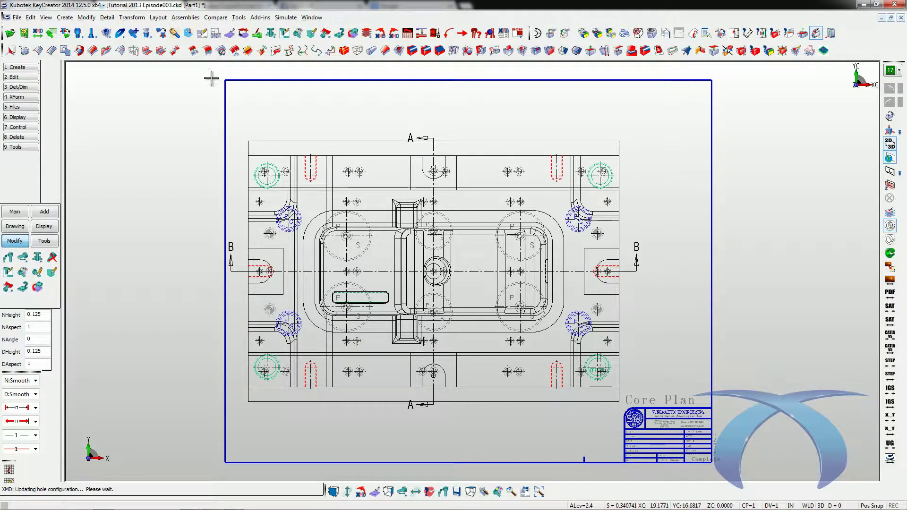
key("alt+w")
left_click_drag(208, 109, 733, 424)
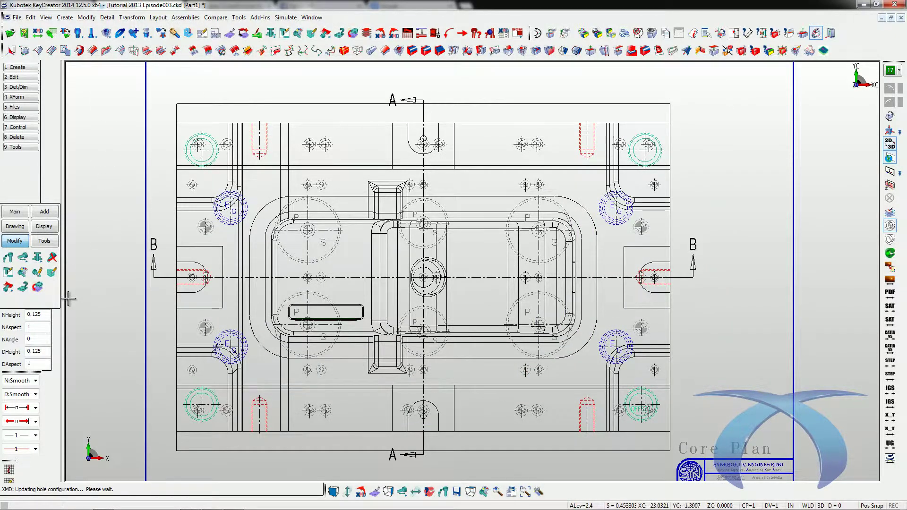
Step: Fill in the title block's tool description as 1 CAVITY INJ MOLD and set the shrinkage to 0.006
left_click(7, 278)
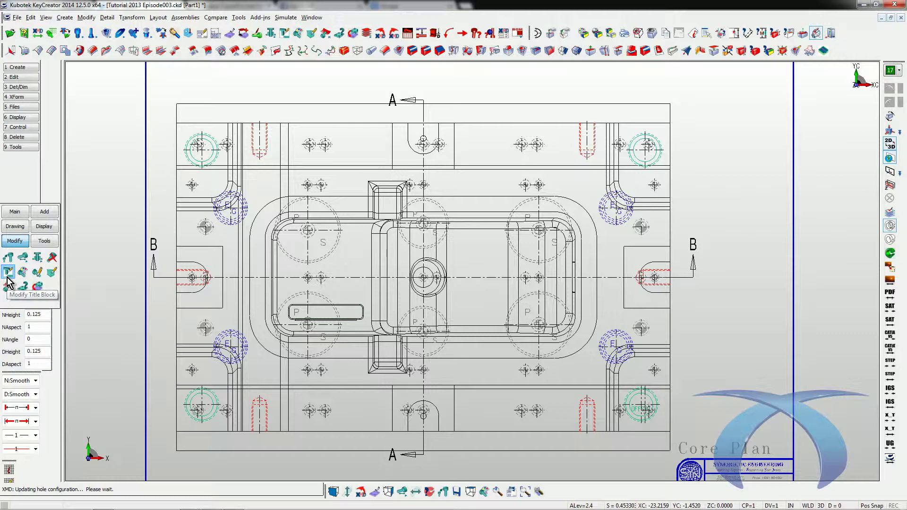
left_click_drag(179, 129, 328, 119)
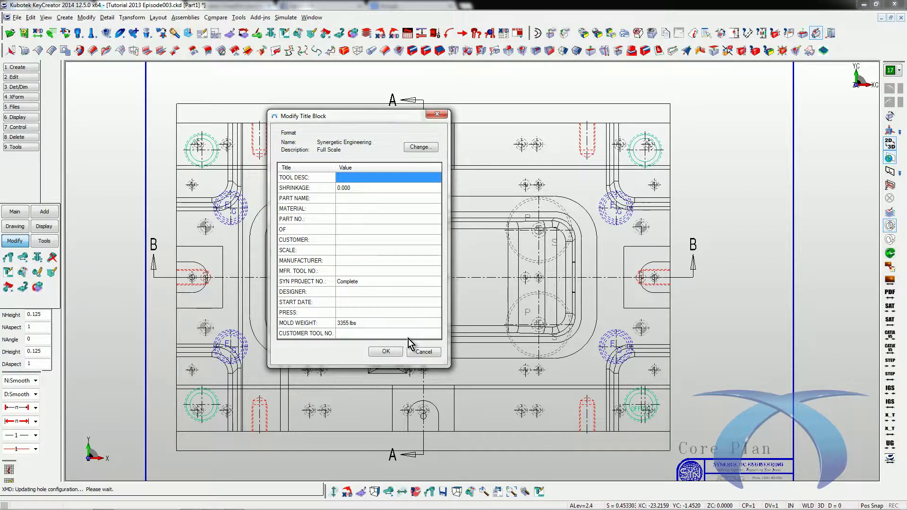
key("Caps_Lock")
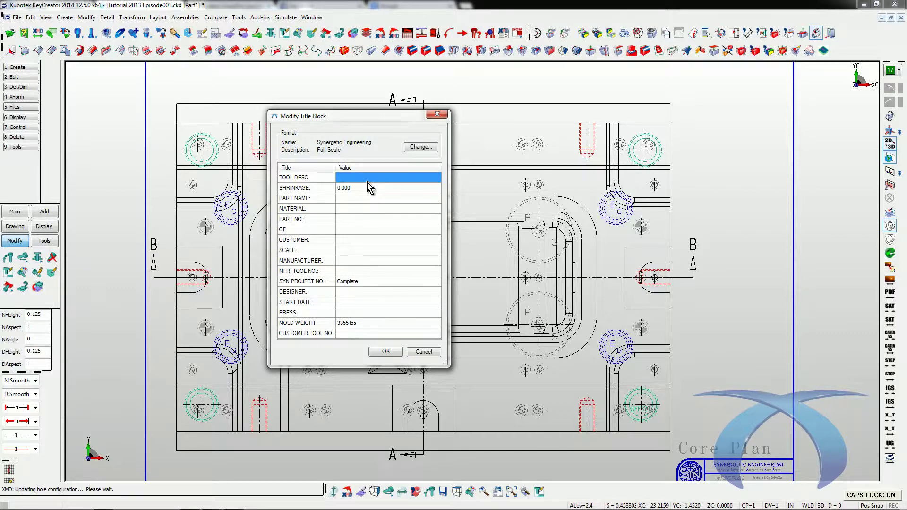
type("1 CAVITY INJ MOLD")
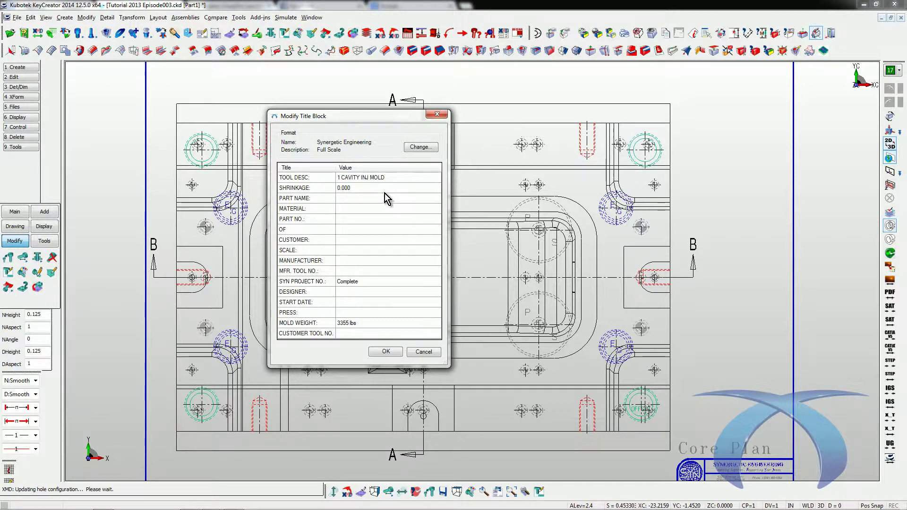
left_click(387, 189)
type("0.00")
Step: Fill in the title block's part name as HOUSING and its material as PP
left_click(377, 201)
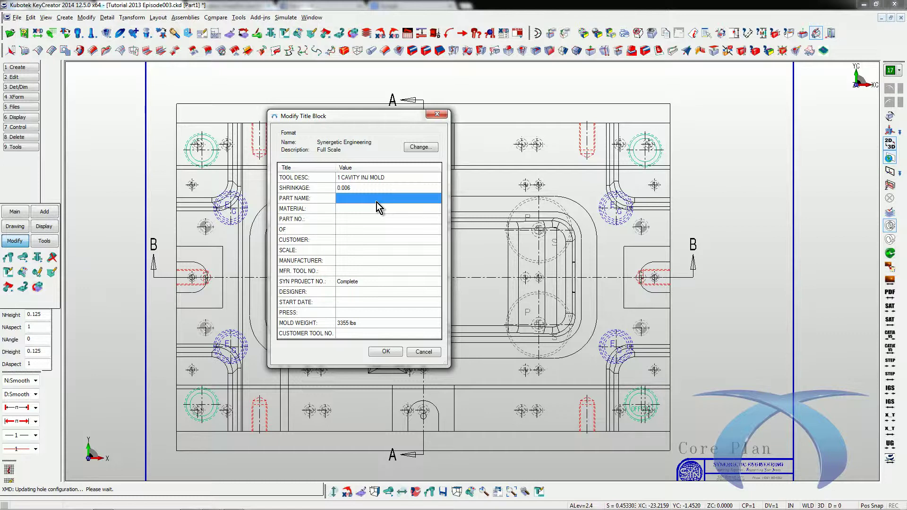
type("HOUSING")
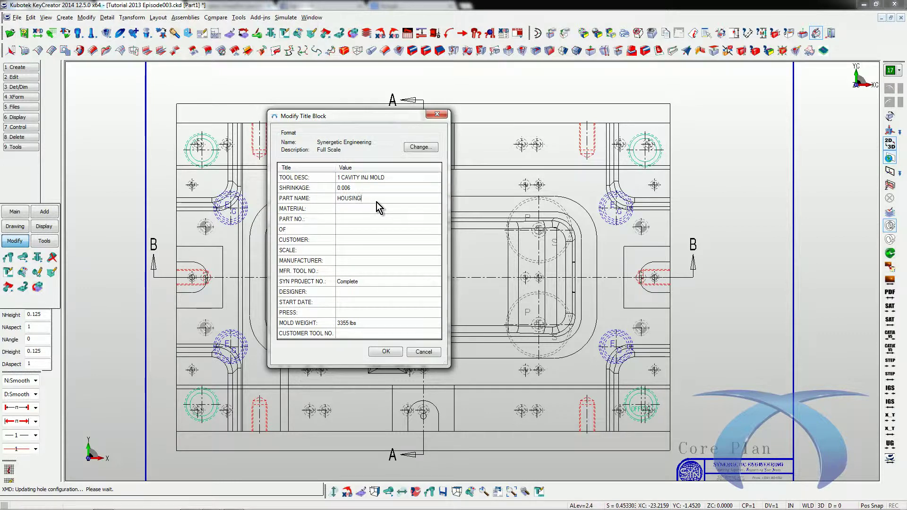
key("Return")
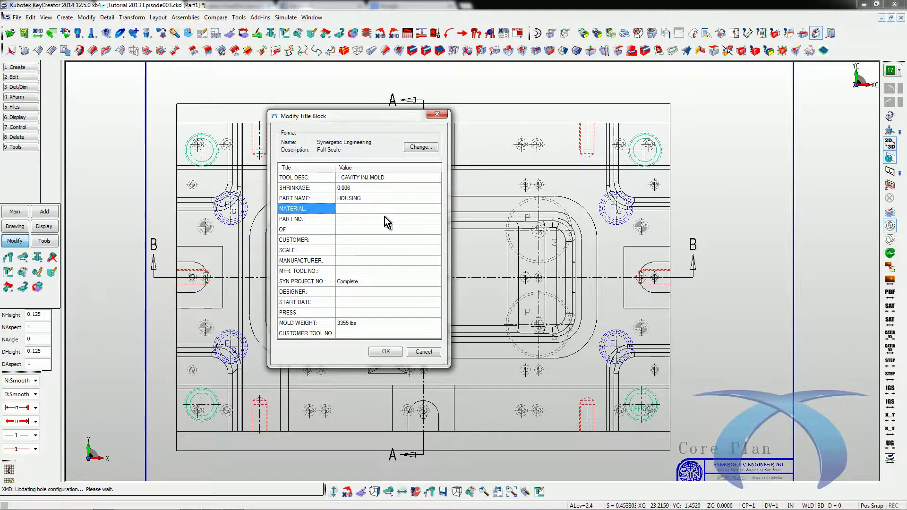
left_click(389, 211)
type("PP")
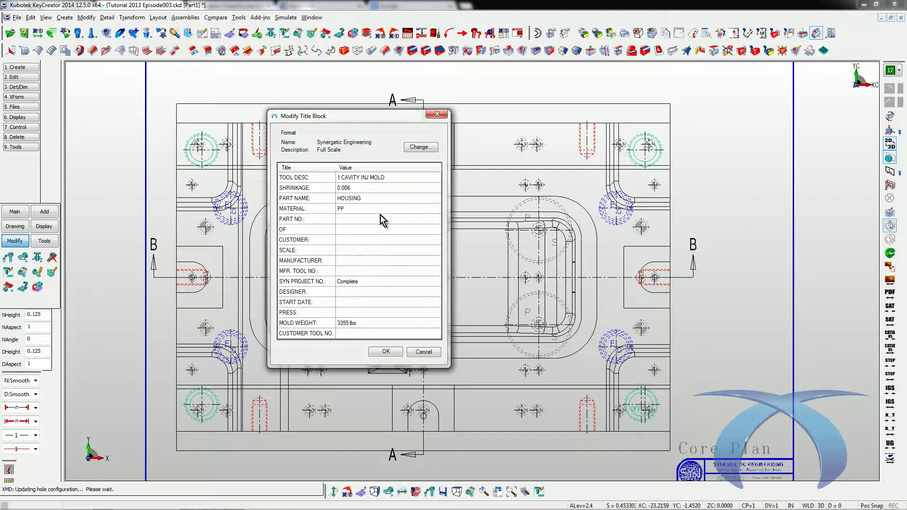
Step: Set the title block's part number to 101 and the total sheet count in the OF field to 10
left_click(358, 218)
type("101")
left_click(358, 231)
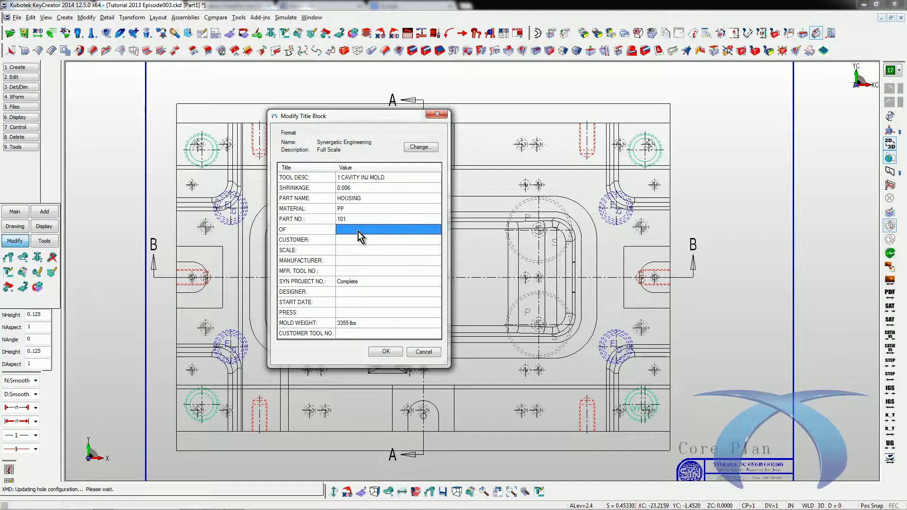
type("10")
Step: Enter XMD CUSTOMER as the title block's customer and FULL as its scale
left_click(344, 239)
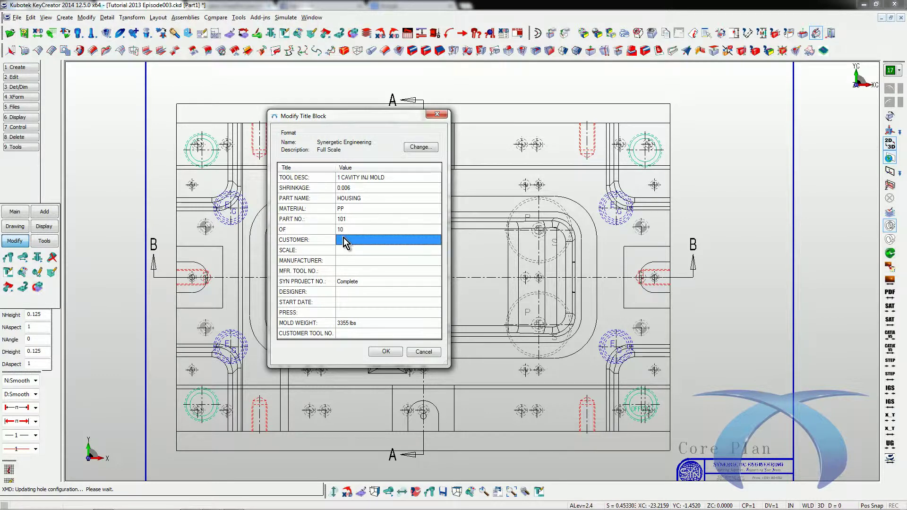
type("XMD ")
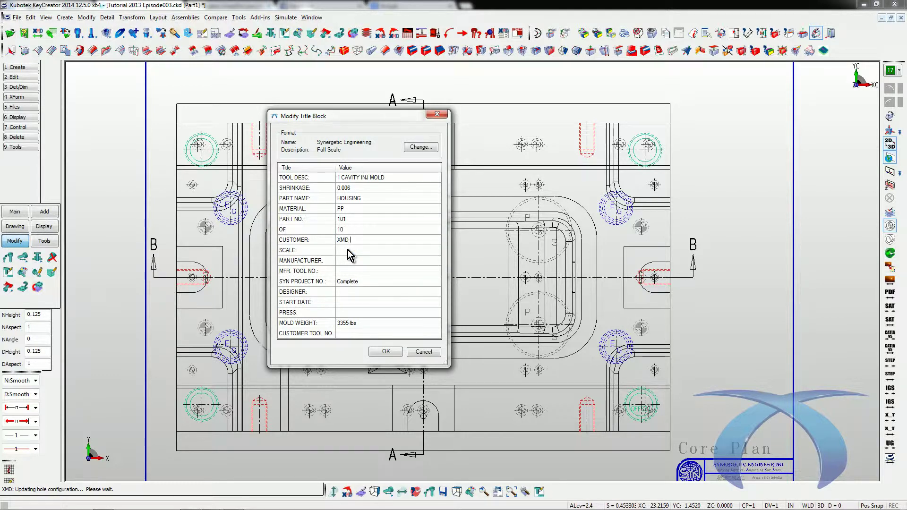
type("CUSTOMER")
left_click(376, 251)
type("FULL")
Step: Set the title block's manufacturer to SYNERGETIC and the manufacturer's tool number to 101
left_click(364, 260)
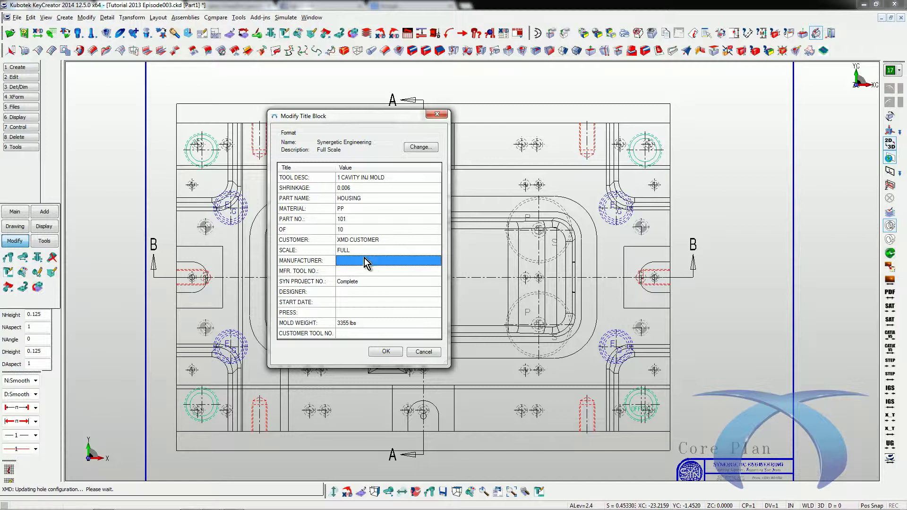
type("S")
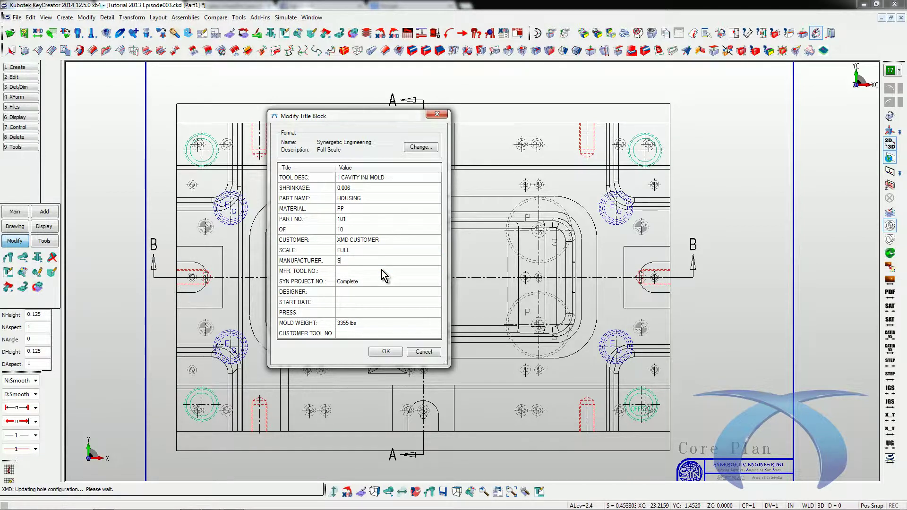
type("YNERGETIC")
left_click(373, 271)
type("101")
key("Return")
Step: Replace the title block's SYN project number with 101 and enter SYN as the designer
left_click(364, 292)
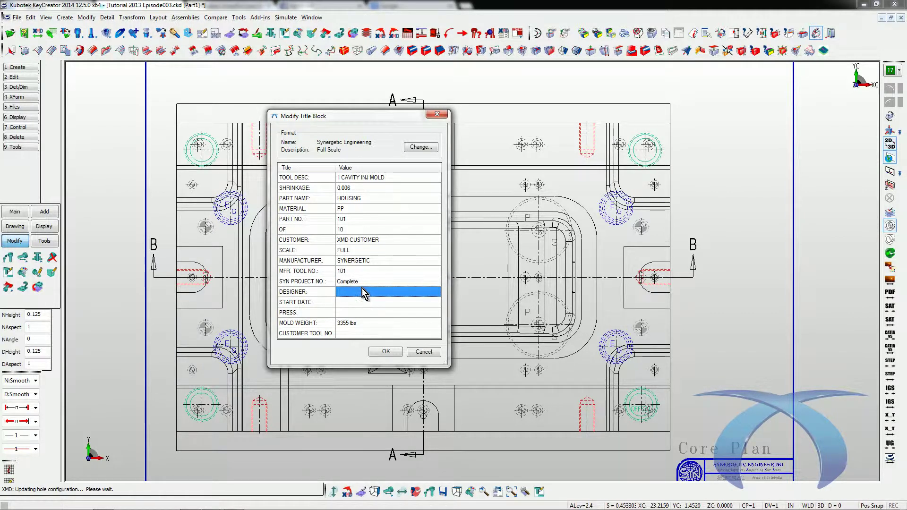
left_click(362, 284)
type("101")
left_click(352, 292)
type("SYN")
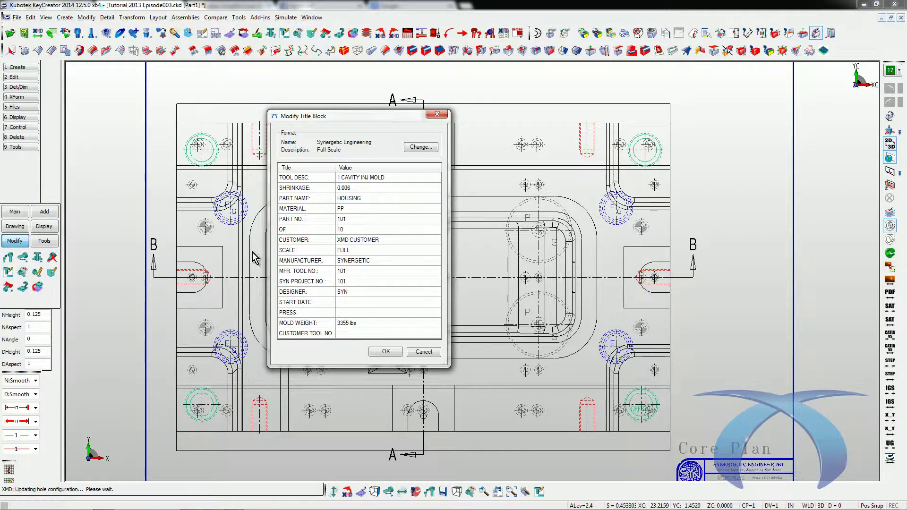
Step: Complete the title block with start date 2013, press 700 TON and customer tool number 999, and apply the entries
left_click(361, 301)
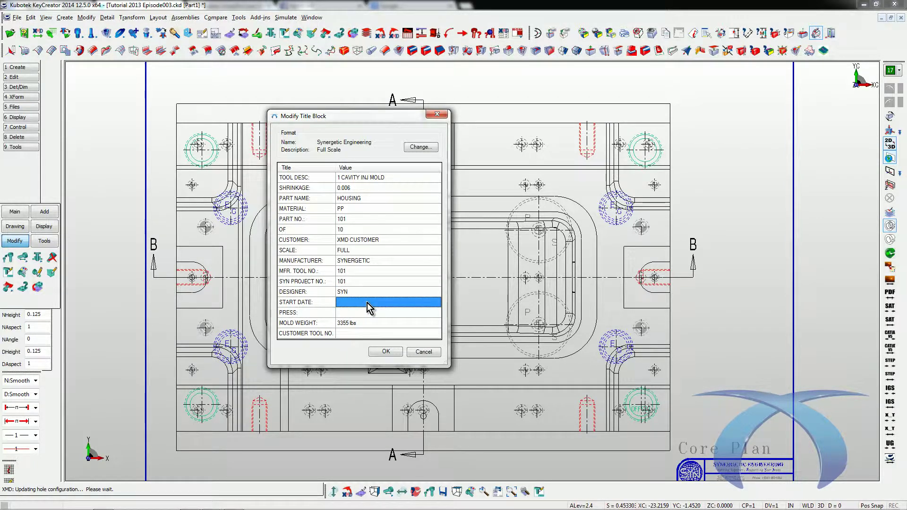
type("2013")
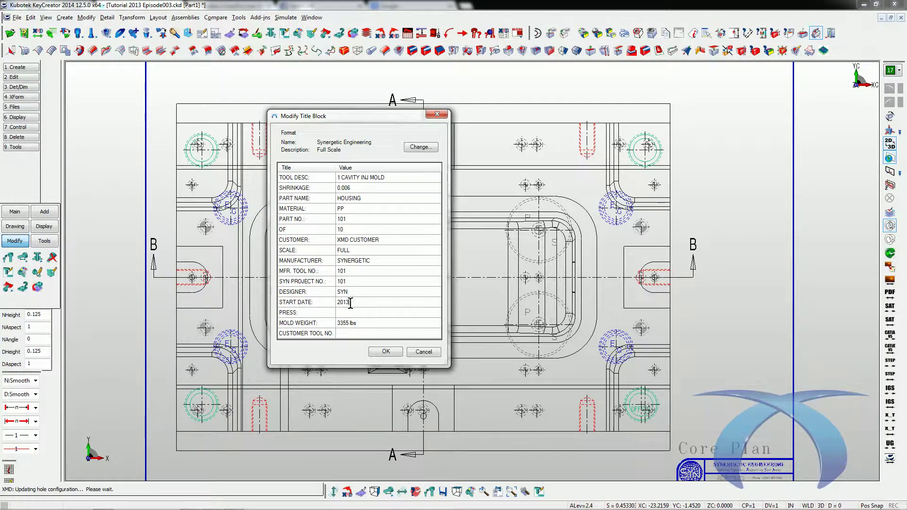
left_click(360, 317)
type("700 TON")
left_click(364, 333)
type("9")
left_click(384, 314)
left_click(388, 354)
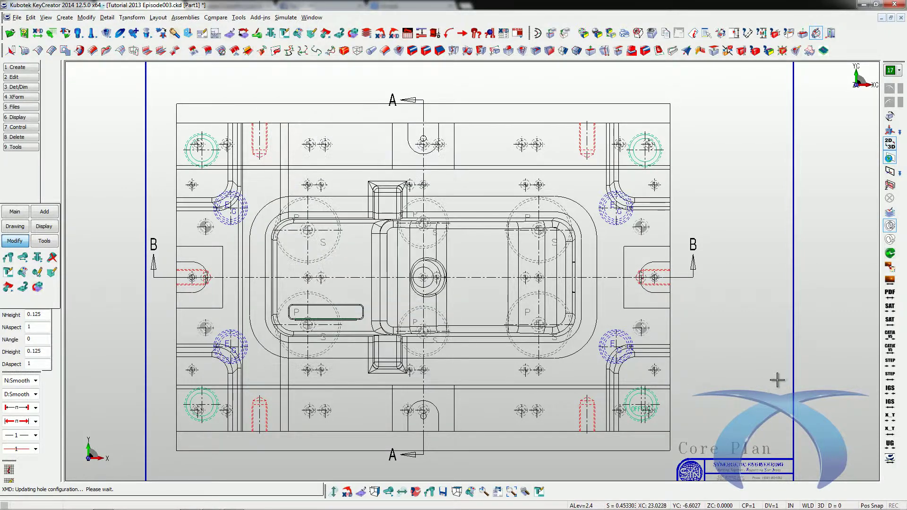
Step: Inspect the filled-in title block of the Core Plan drawing up close
key("alt+a")
key("alt+w")
left_click_drag(612, 383, 730, 468)
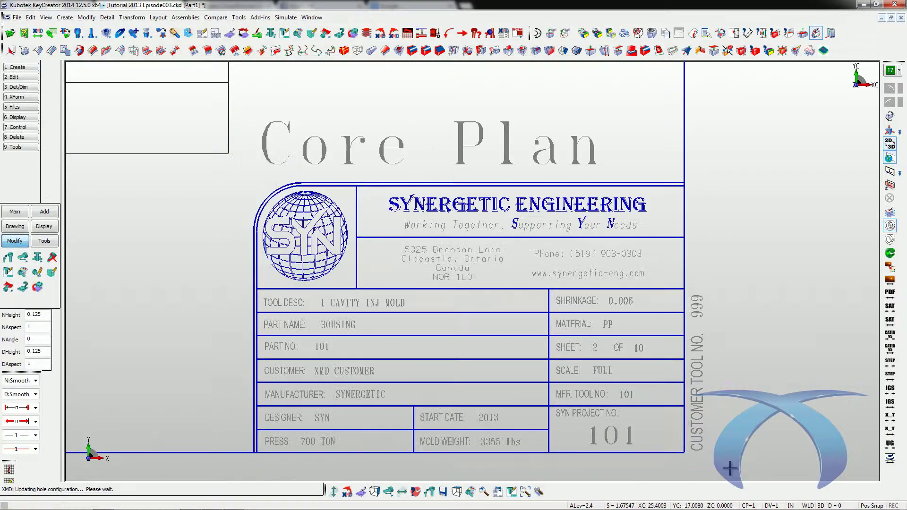
key("alt+w")
left_click_drag(225, 115, 751, 480)
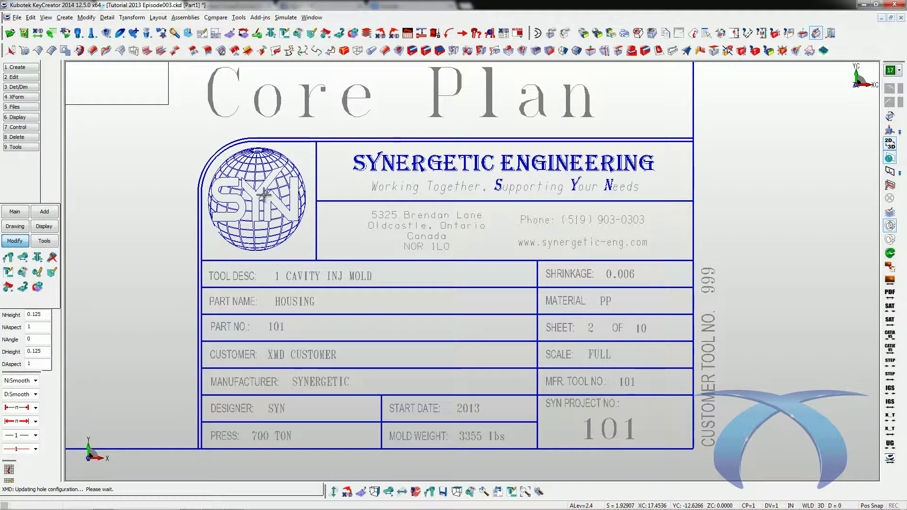
Step: Make the Cavity Plan drawing active and check its title block entries up close
key("ctrl+d")
left_click(421, 214)
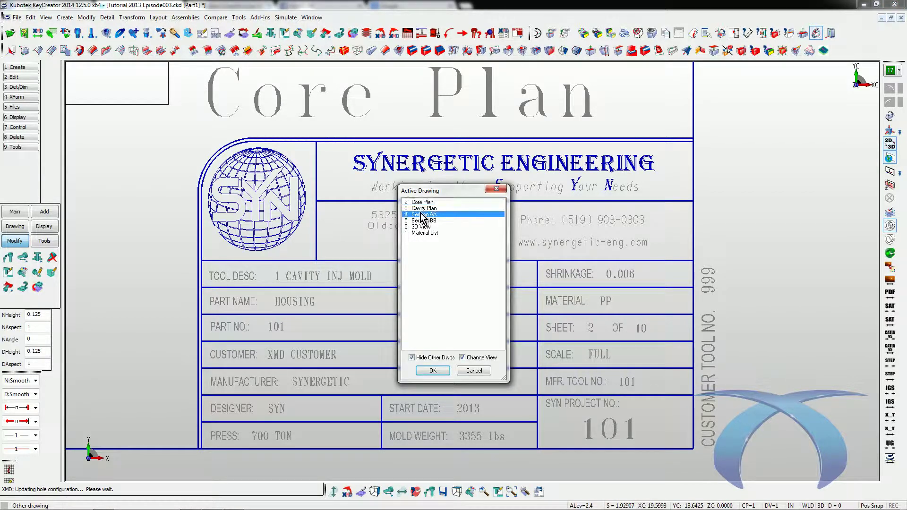
key("Return")
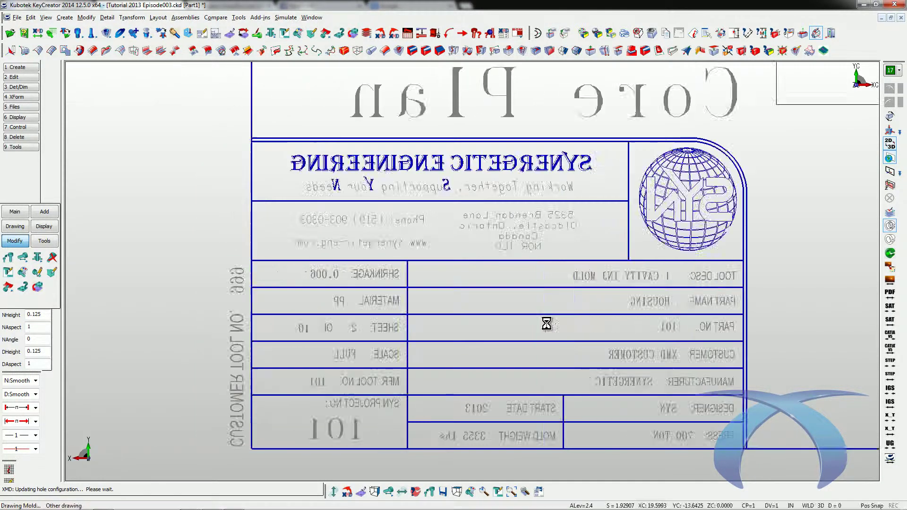
key("alt+w")
mouse_move(624, 392)
left_mouse_down()
mouse_move(734, 476)
mouse_move(736, 469)
left_mouse_up()
key("alt+w")
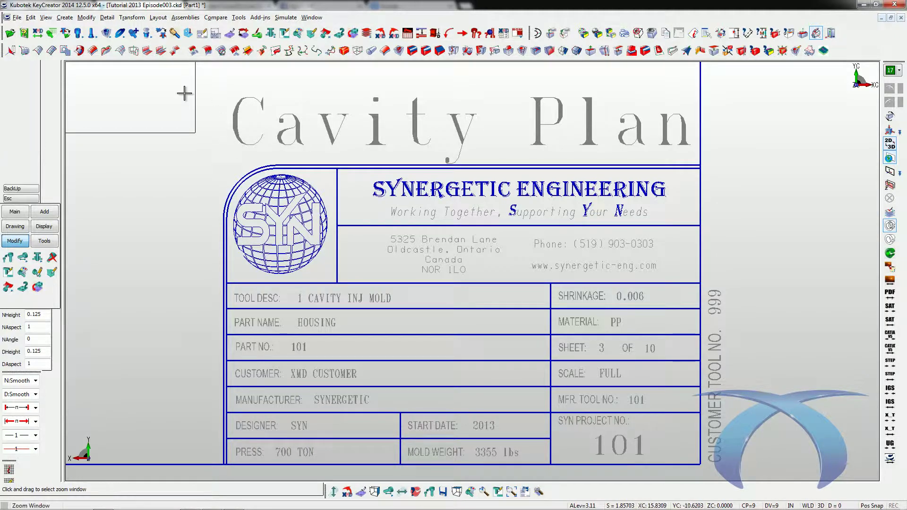
mouse_move(205, 91)
left_mouse_down()
mouse_move(645, 451)
mouse_move(740, 476)
left_mouse_up()
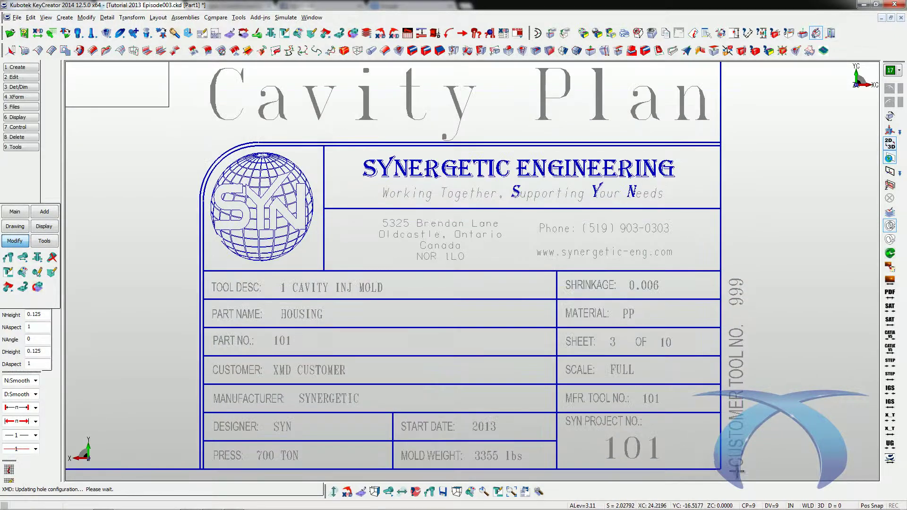